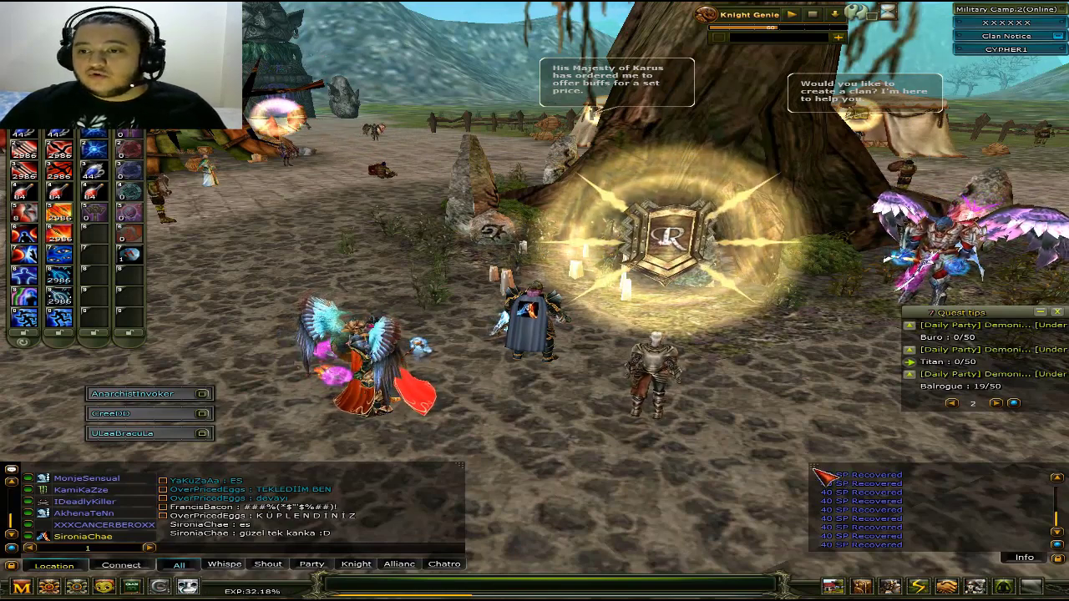
Enlarge the system message log to read the recent entries, restore its size, and inspect the character's inventory
left_click_drag(815, 468, 828, 167)
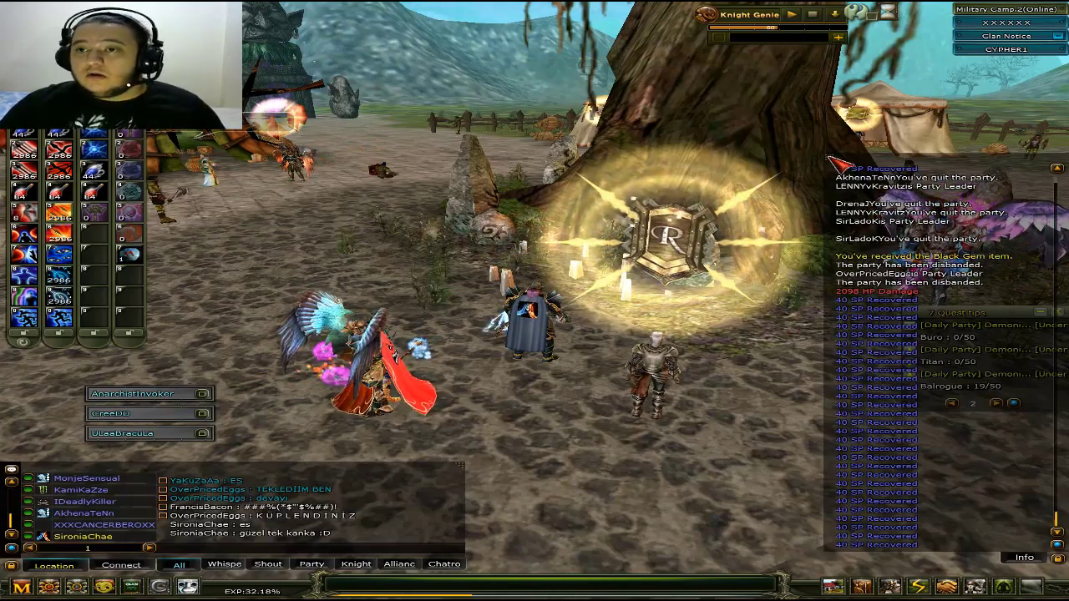
left_click_drag(843, 163, 827, 466)
key("i")
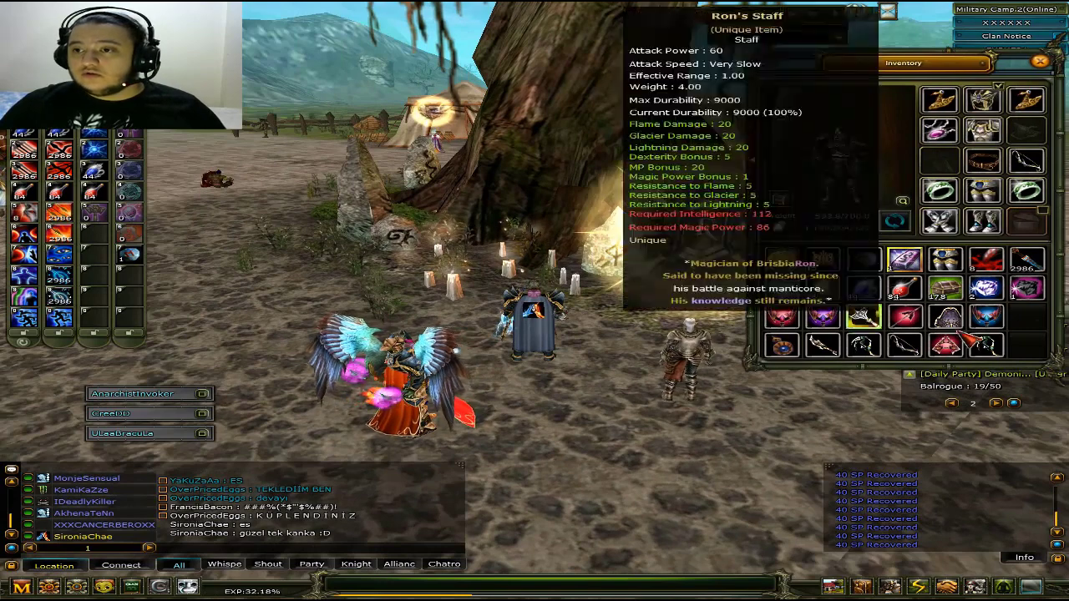
key("i")
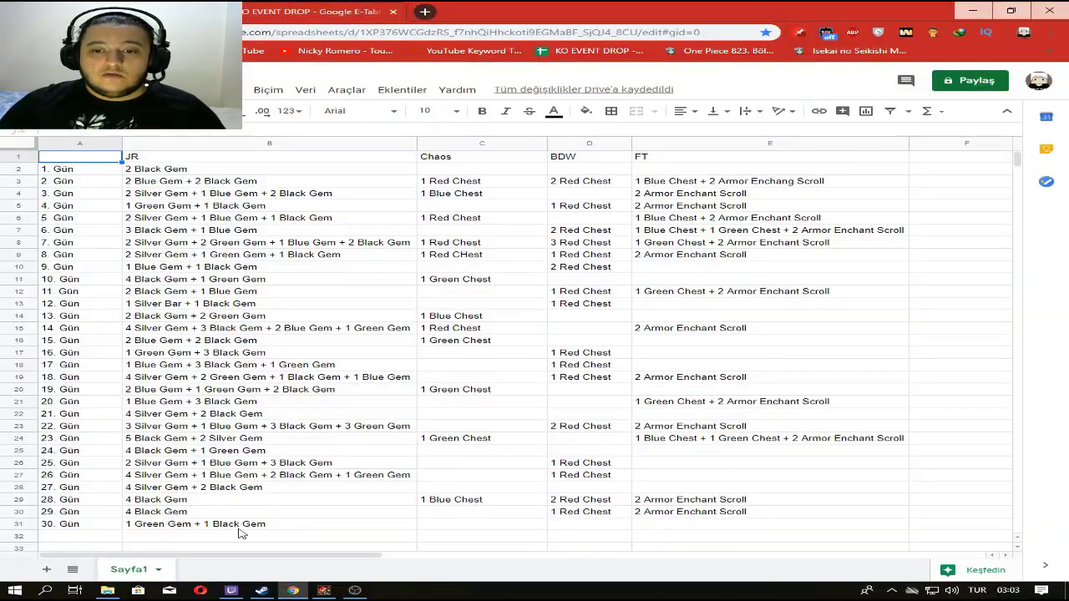
Change the day 30 JR entry in cell B31 to "1 Green Gem + 2 Black Gem + 2 Blue Gem"
double_click(272, 524)
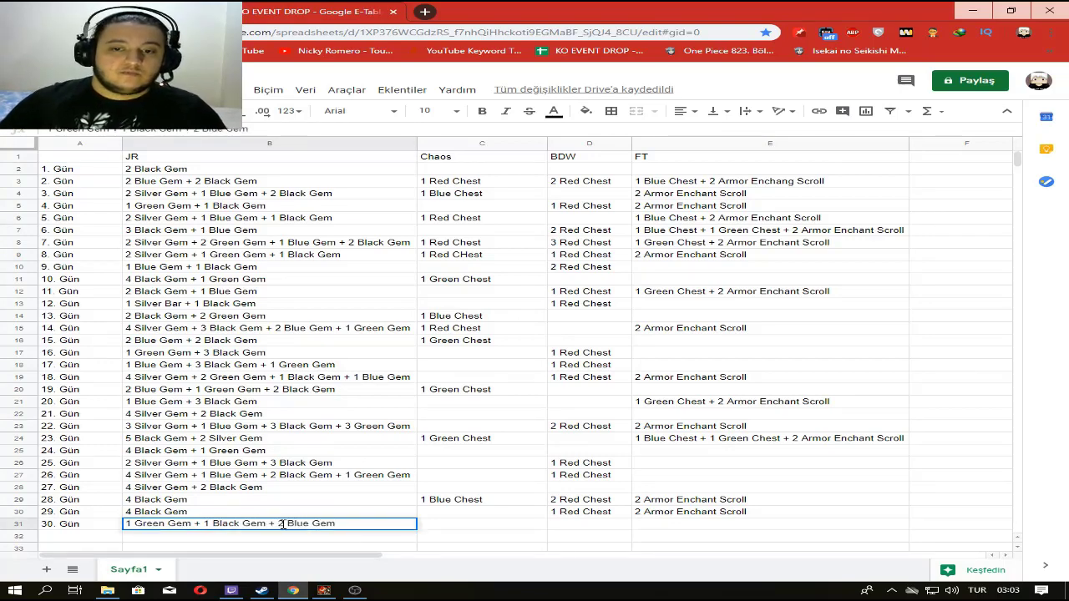
key("BackSpace")
type("2")
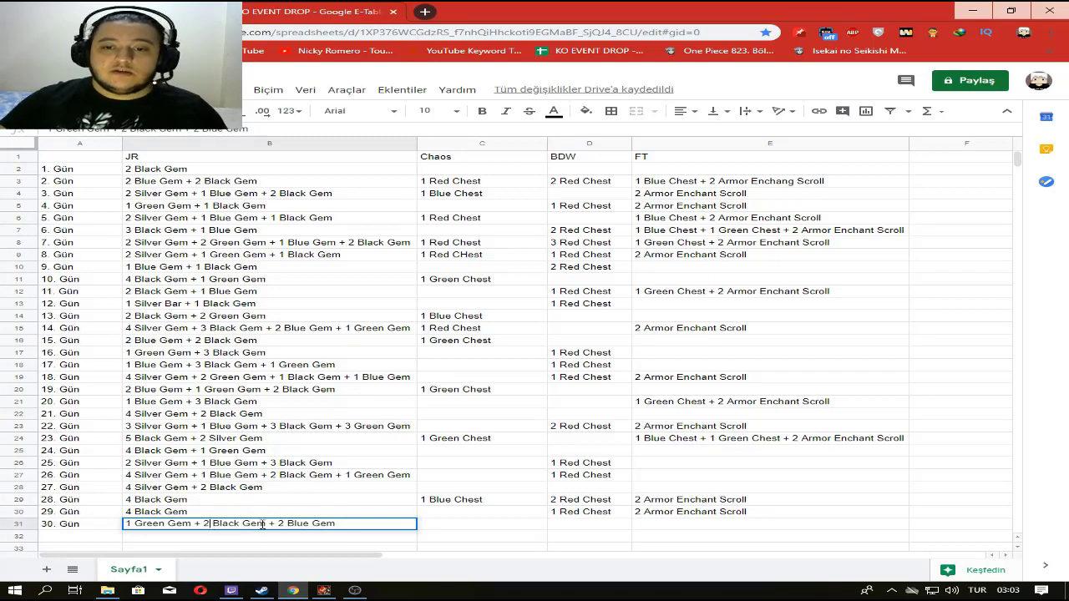
left_click(87, 158)
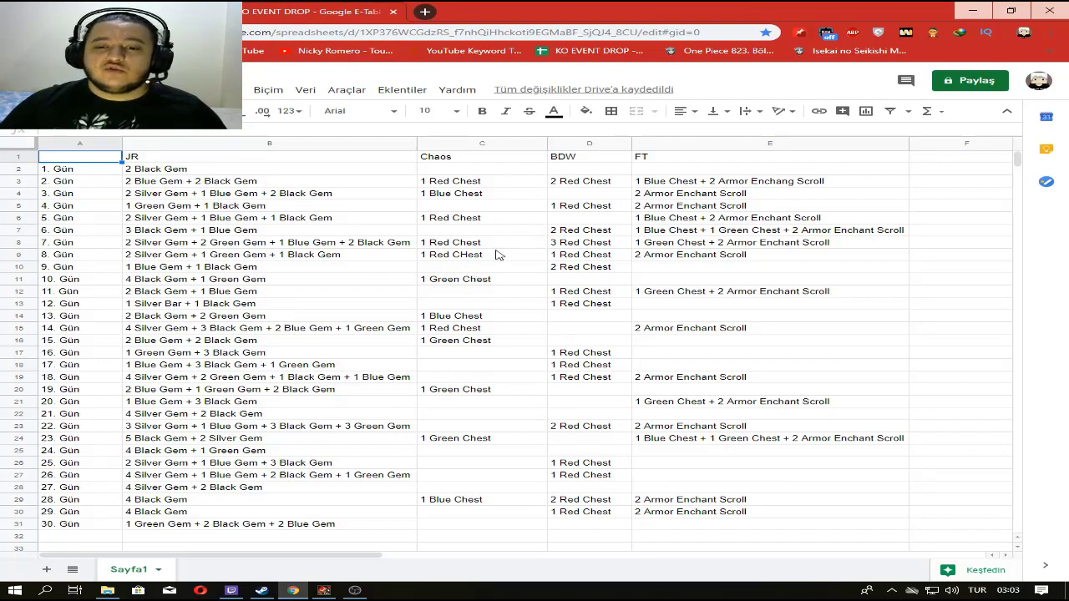
Switch to Knight OnLine Client and check the first two minimized private chats, minimizing each one again
mouse_move(324, 590)
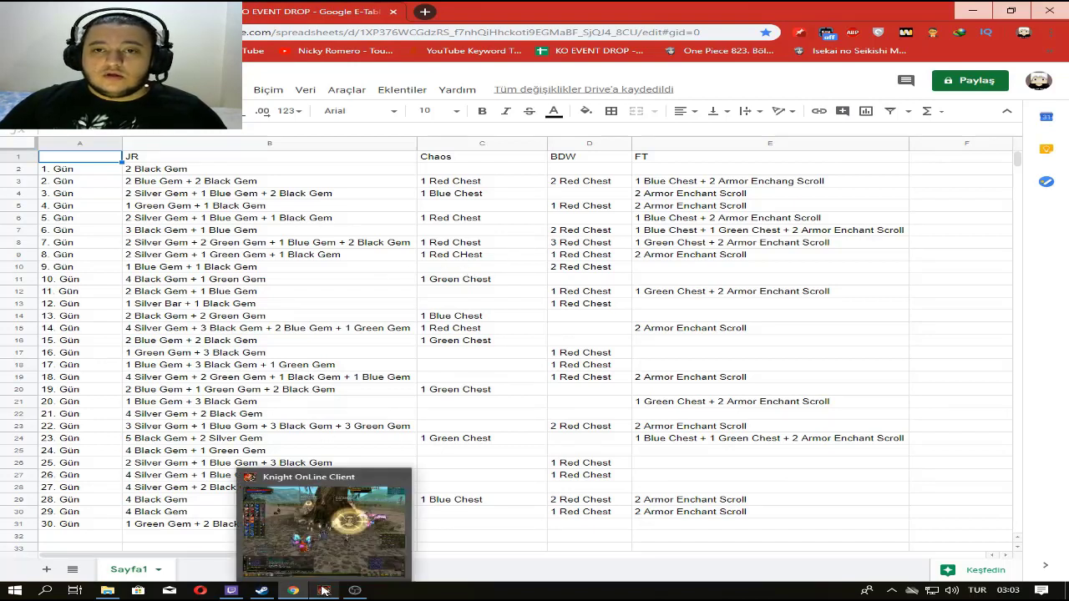
left_click(350, 518)
left_click(573, 444)
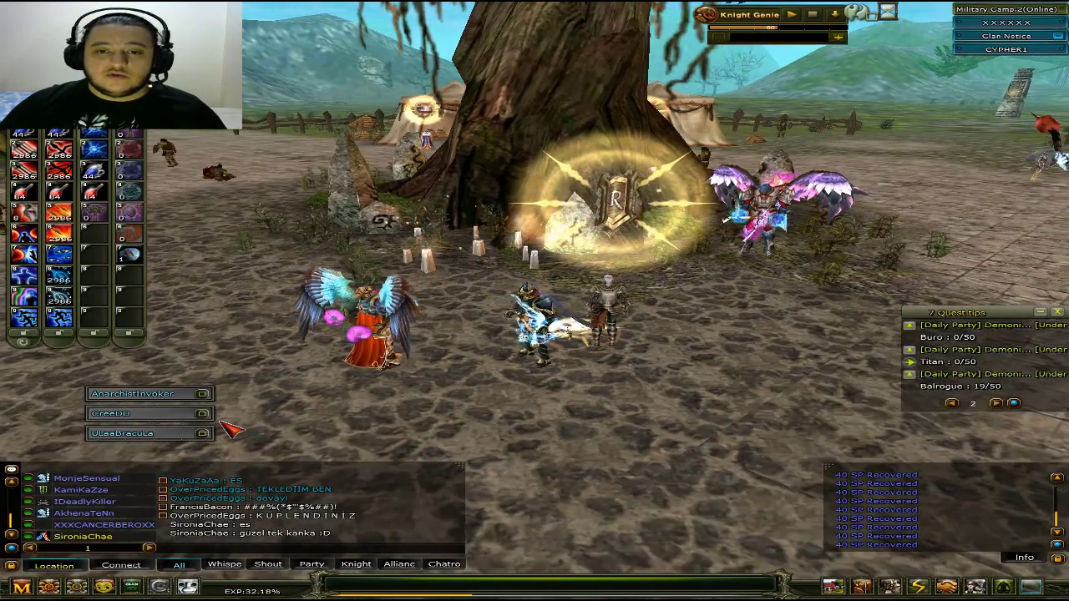
left_click(202, 413)
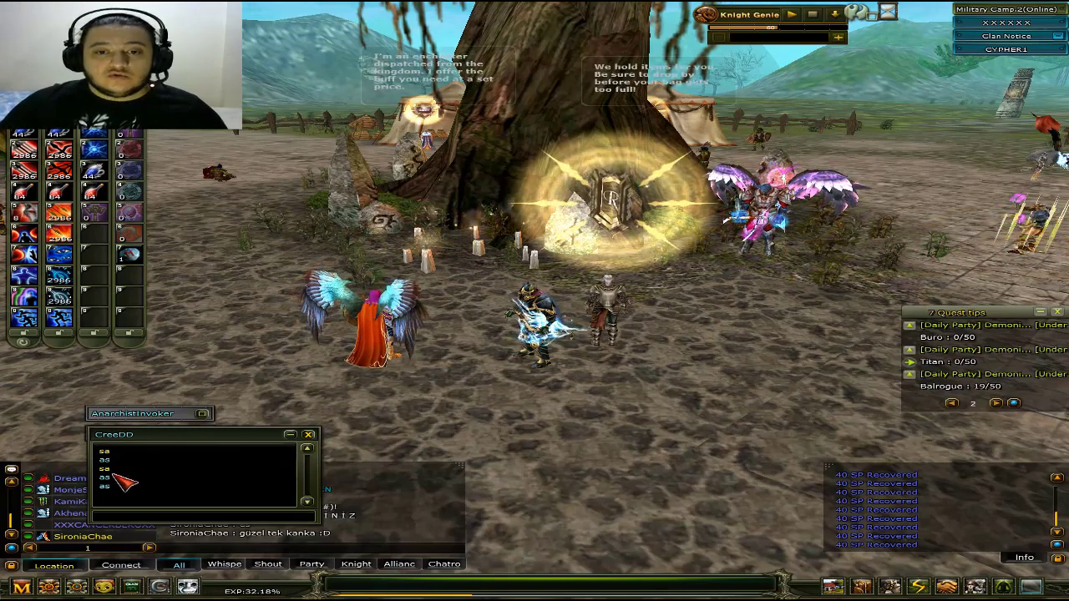
left_click(288, 434)
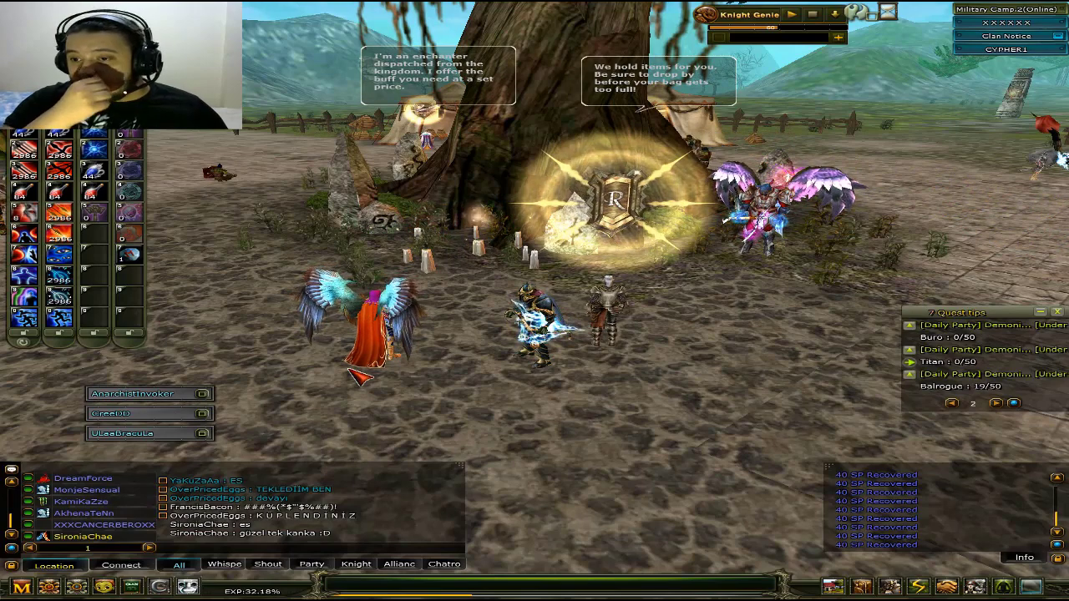
left_click(202, 393)
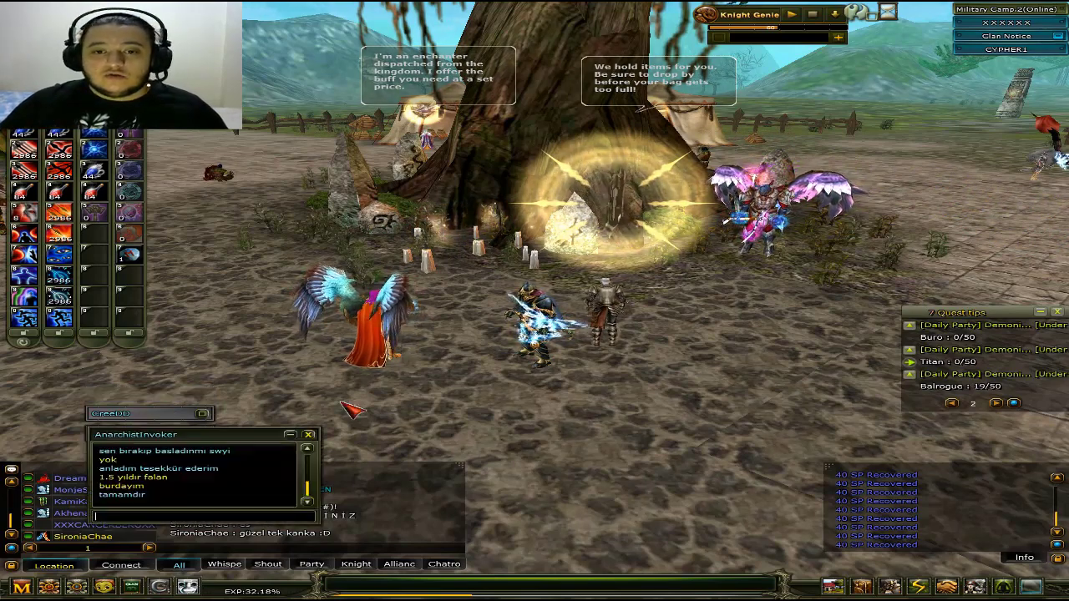
type("a")
left_click(289, 434)
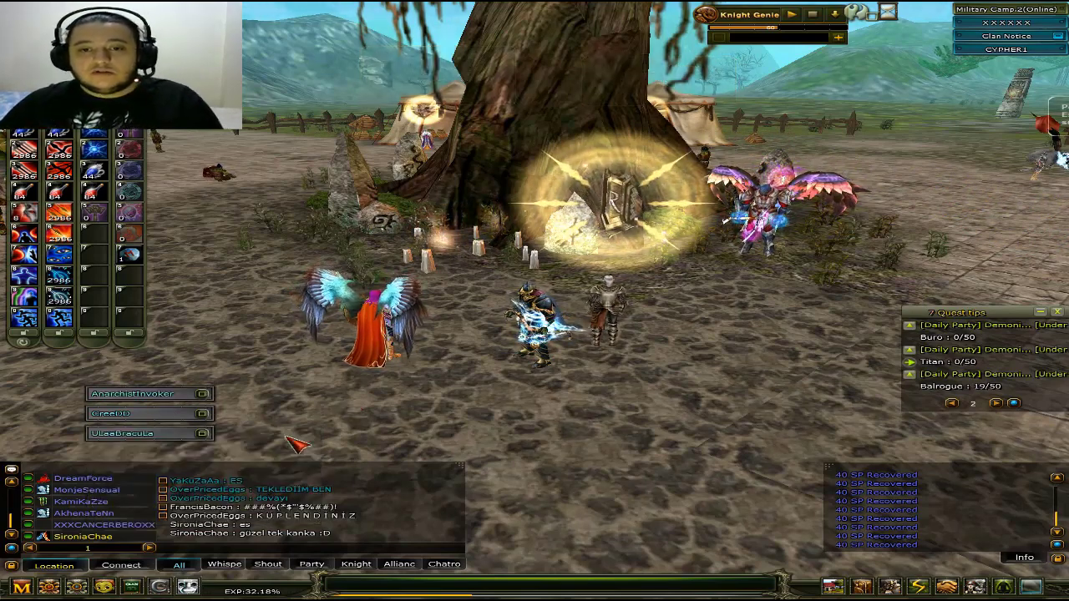
Reply "as" in the second private chat and minimize the conversation
left_click(210, 415)
type("as")
key("Return")
key("Right")
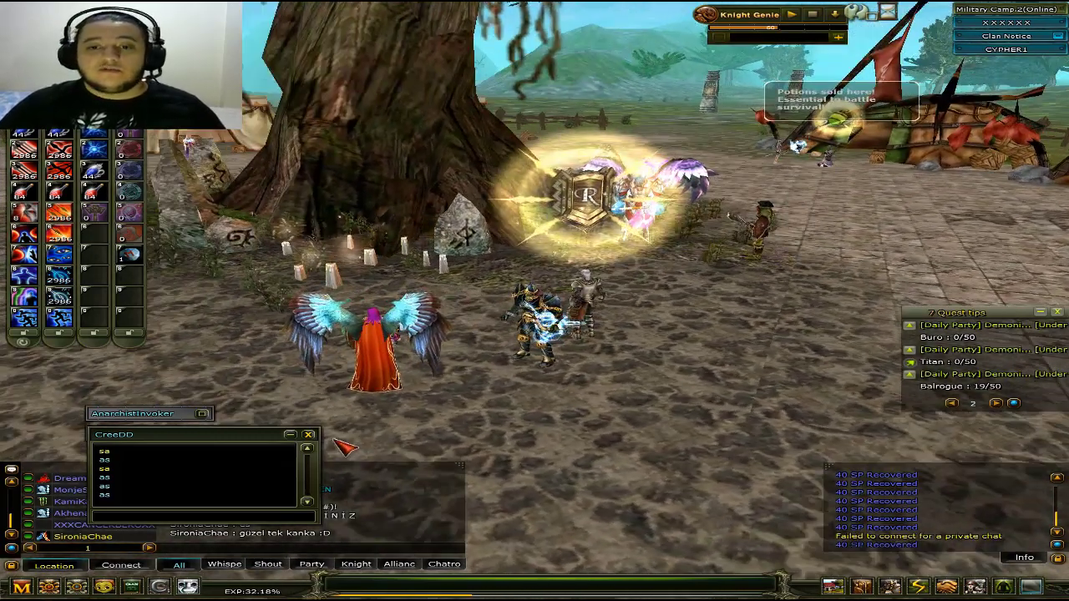
left_click(290, 435)
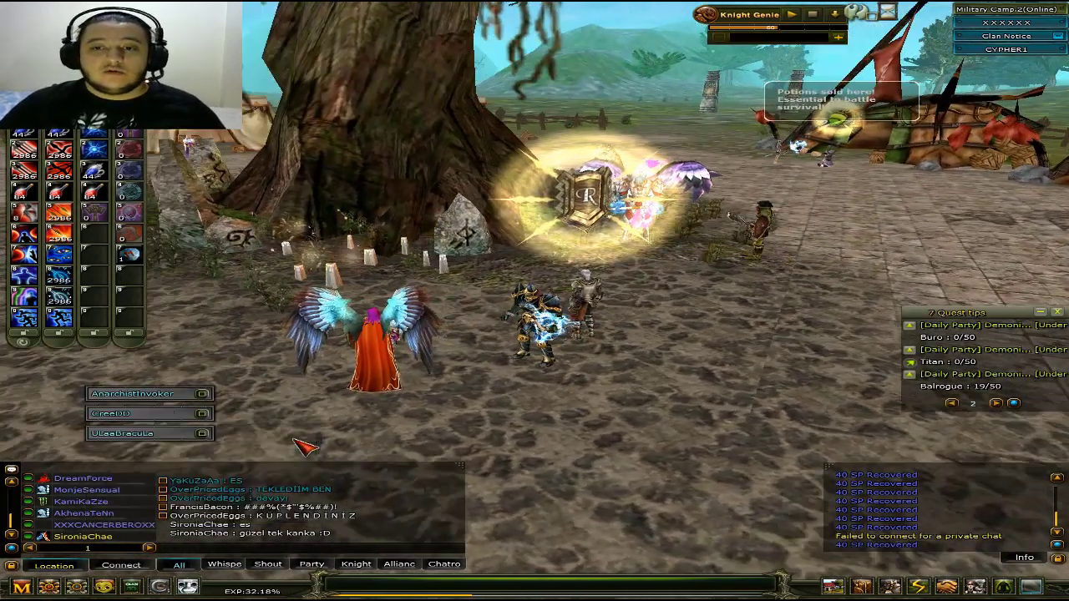
key("Right")
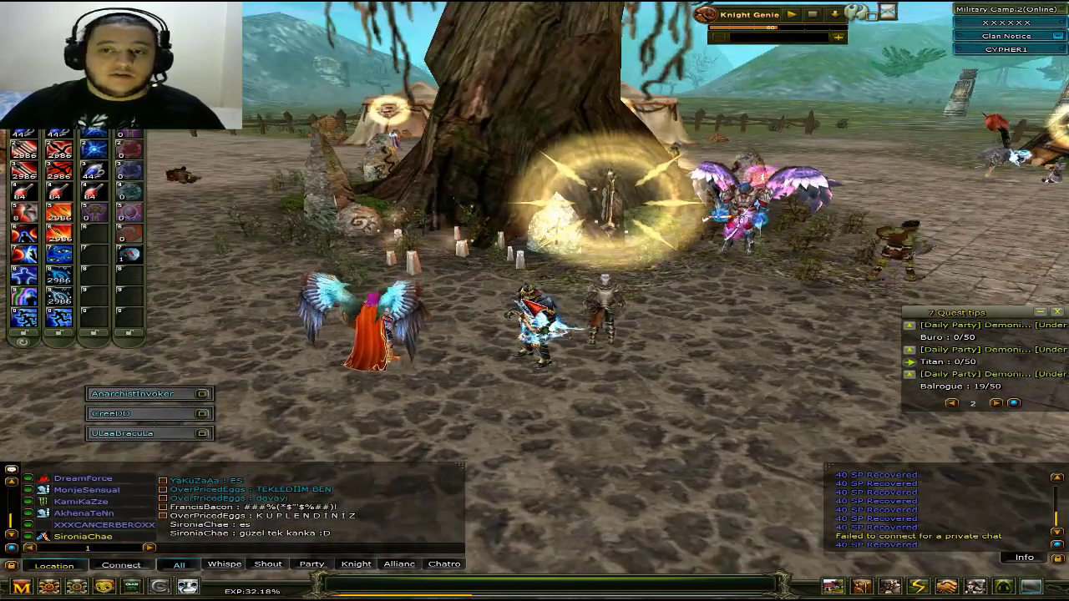
Switch back to the KO EVENT DROP spreadsheet and correct the day 8 Chaos entry in cell C9 to "1 Red Chest"
key("alt+Tab")
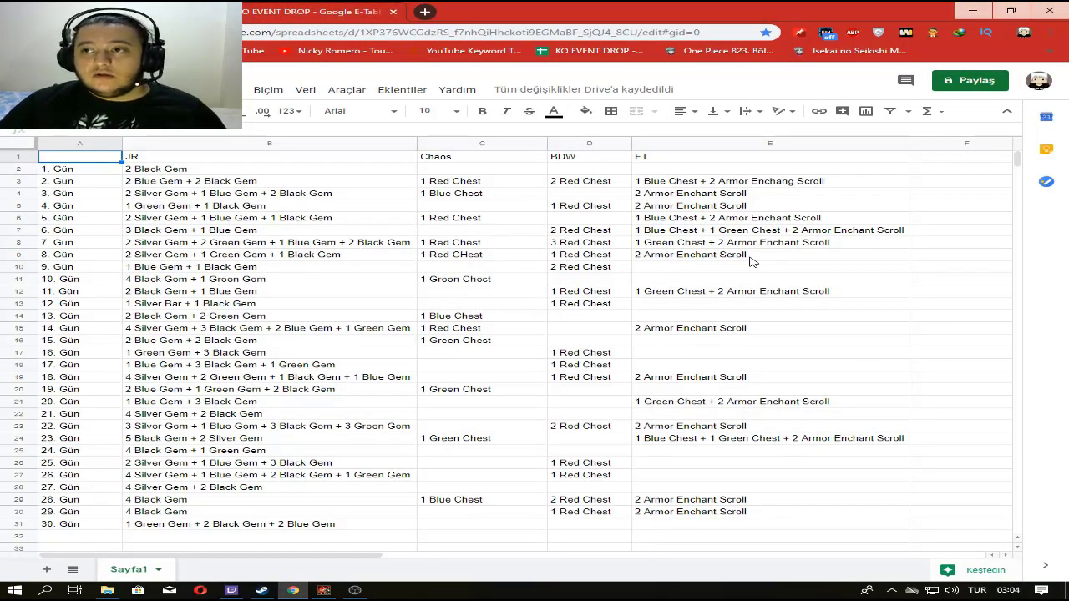
scroll(343, 448, "down", 1)
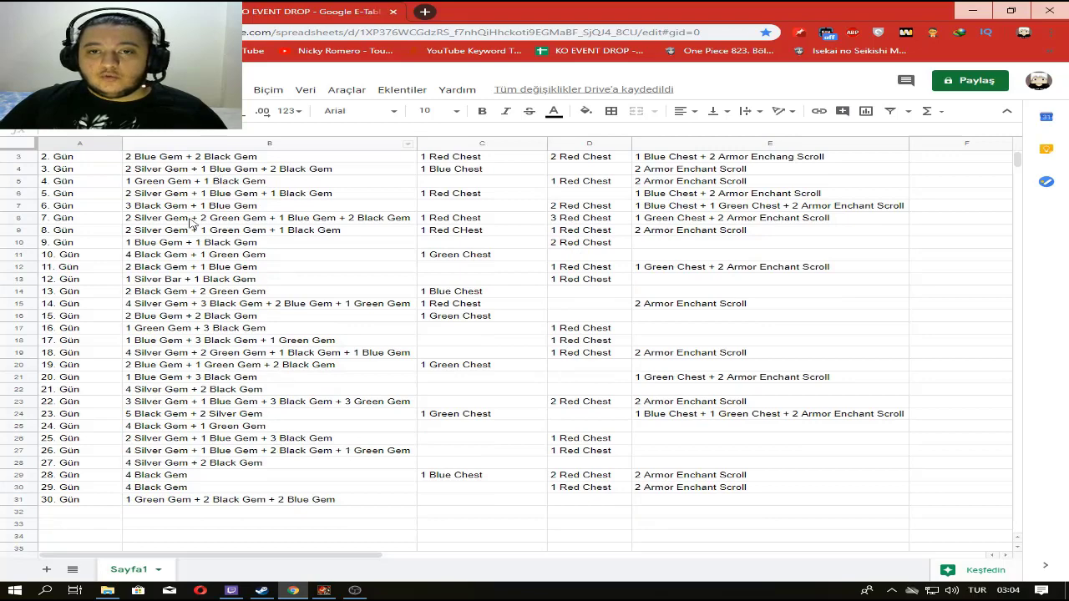
scroll(192, 222, "up", 1)
scroll(129, 514, "down", 3)
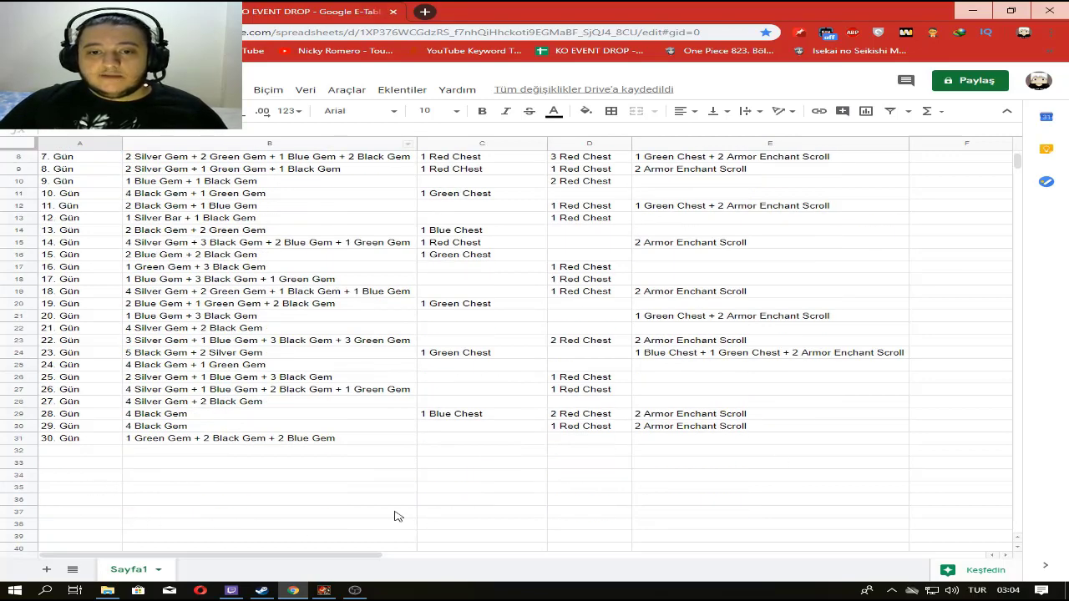
scroll(451, 511, "up", 3)
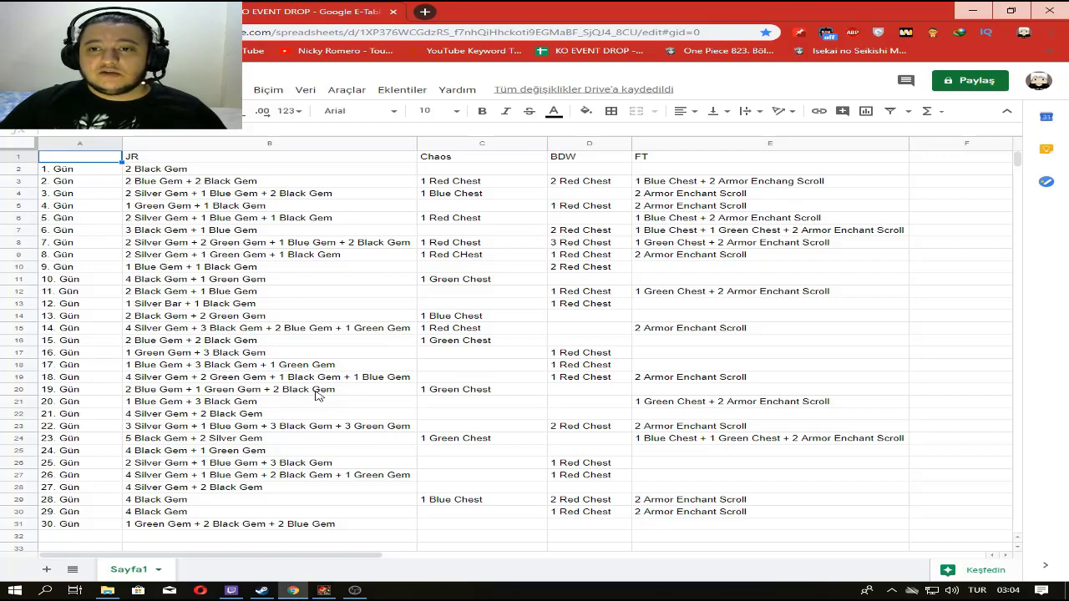
double_click(466, 256)
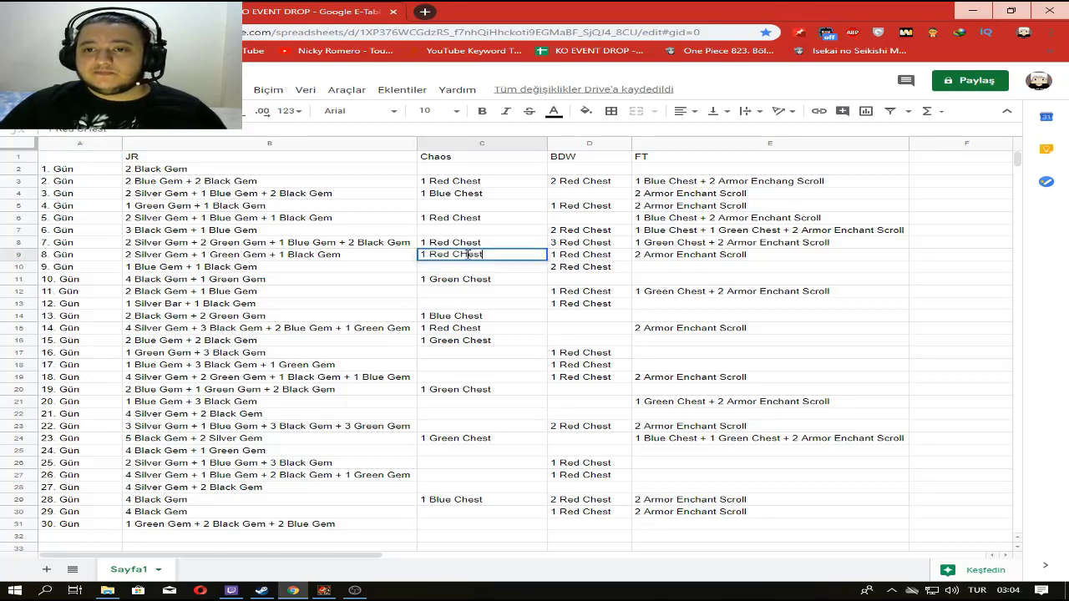
key("BackSpace")
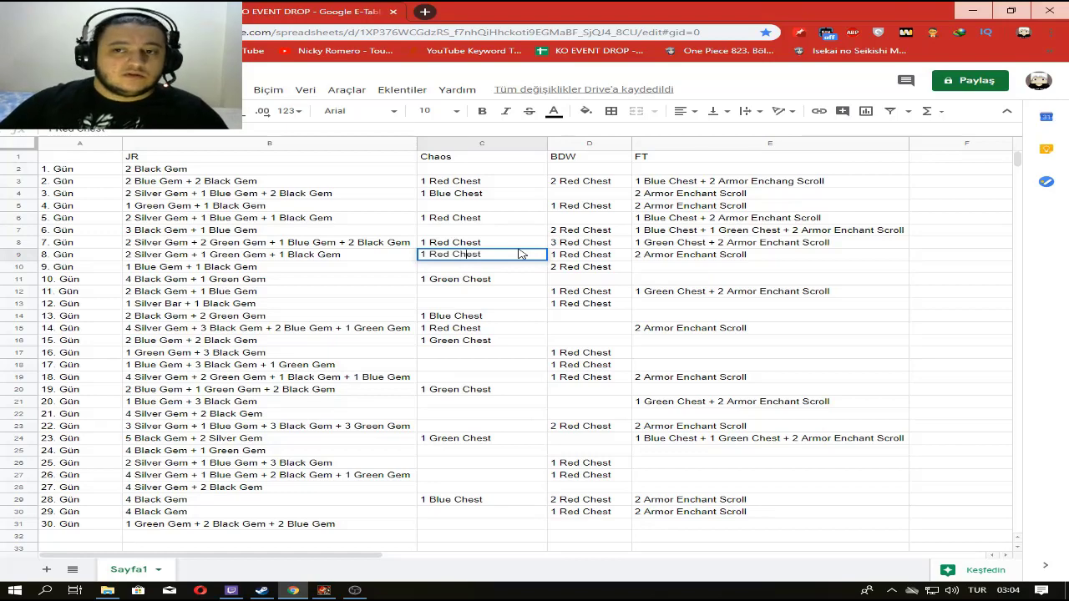
left_click(87, 157)
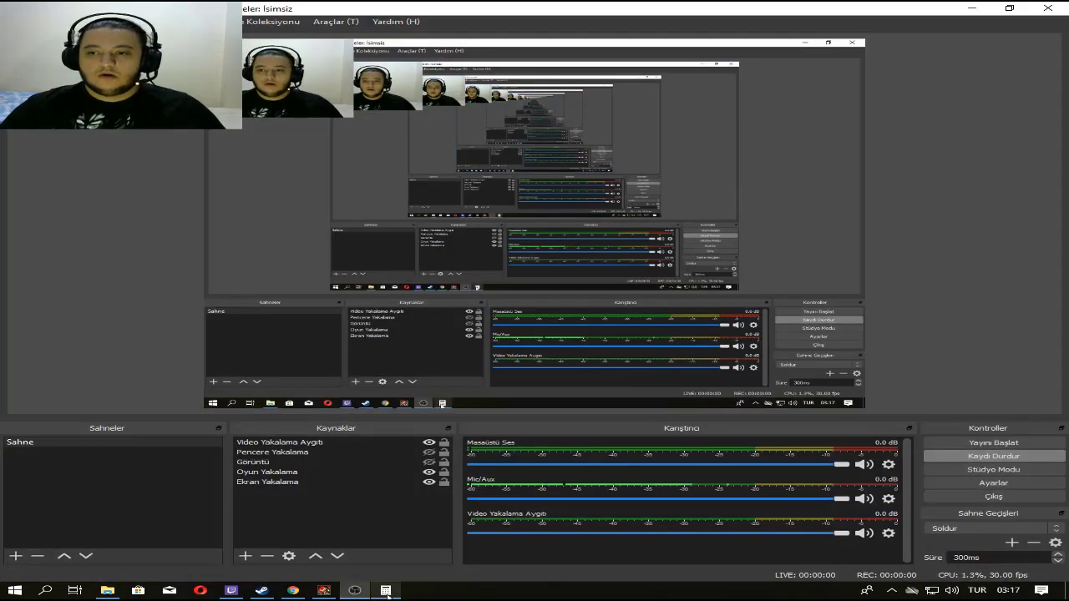
Return to the KO EVENT DROP spreadsheet and compare the daily drops with the Toplam calculations for JR, Chaos, BDW and FT
left_click(387, 594)
left_click(389, 594)
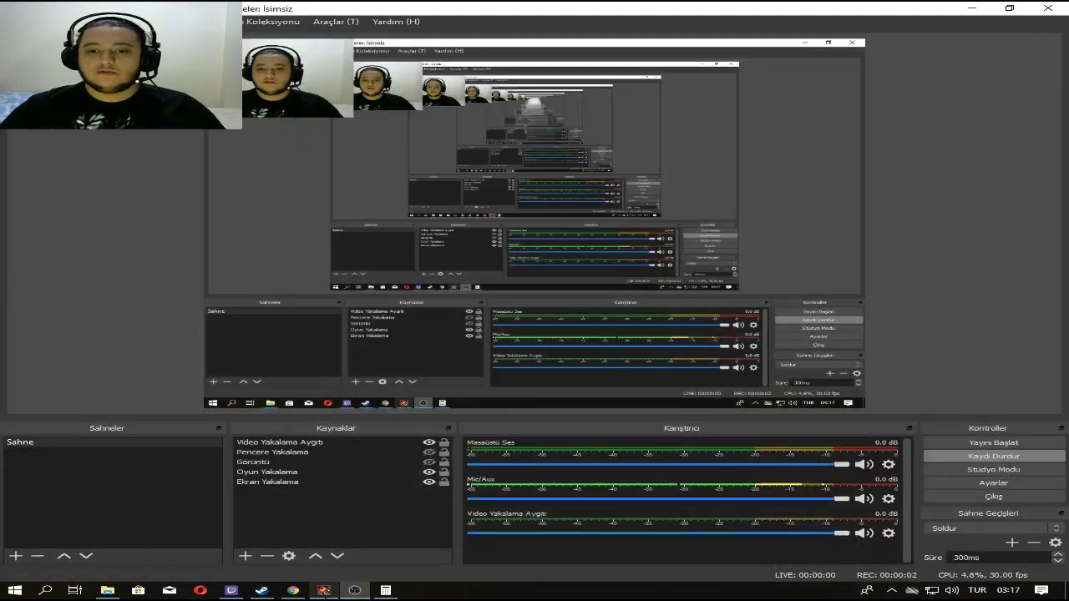
left_click(293, 591)
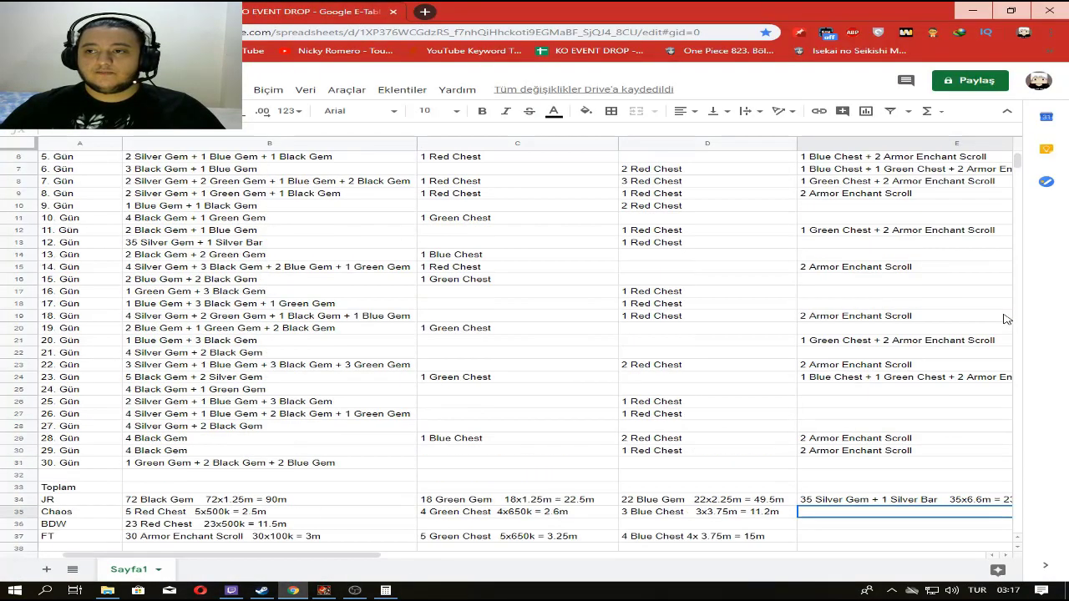
scroll(458, 279, "up", 2)
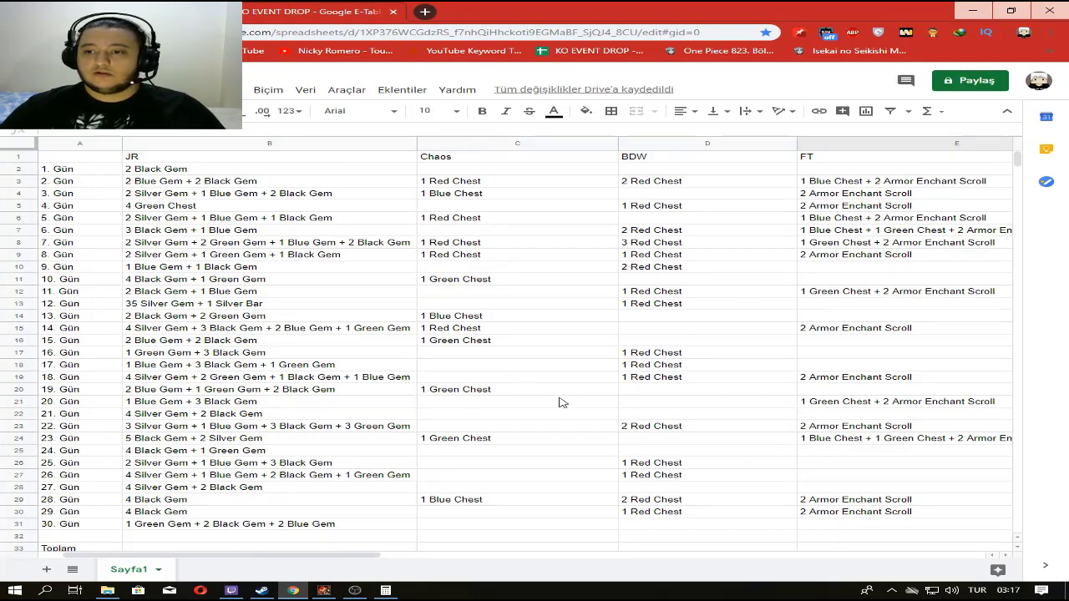
scroll(576, 397, "down", 4)
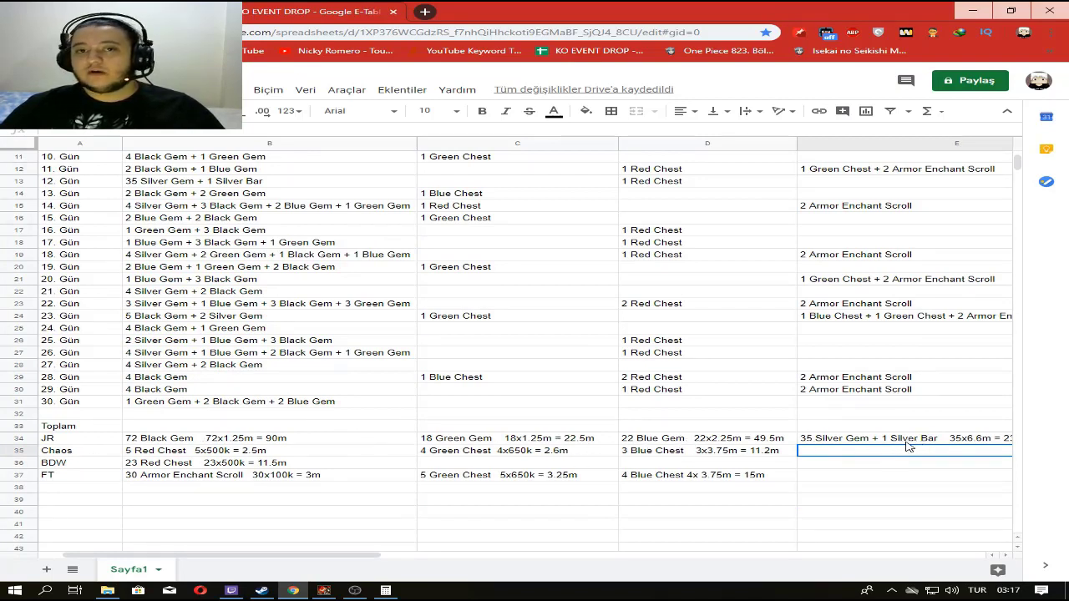
scroll(672, 468, "up", 3)
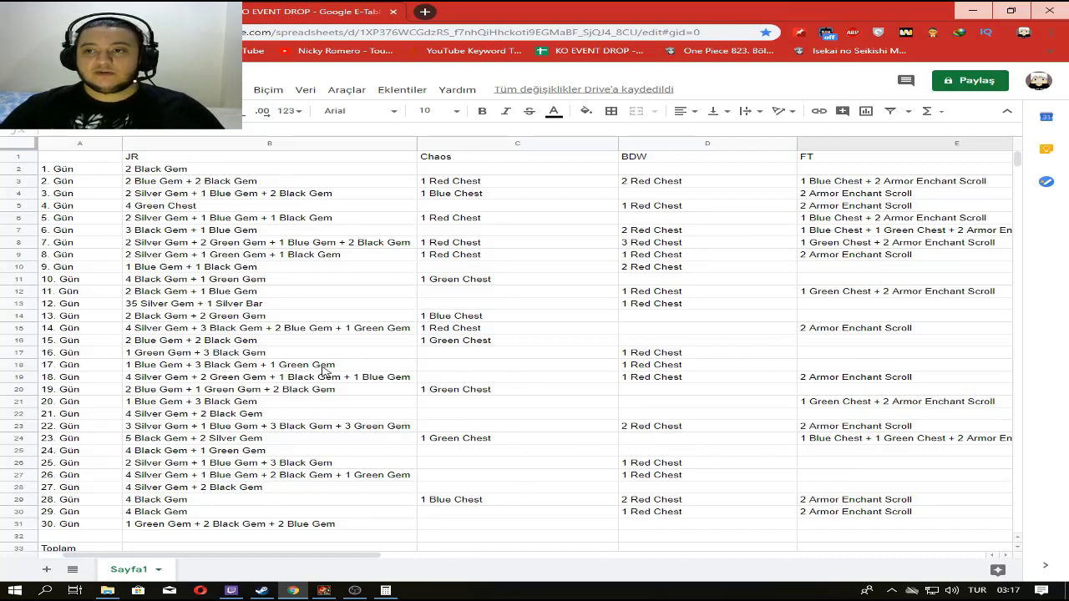
scroll(326, 368, "down", 5)
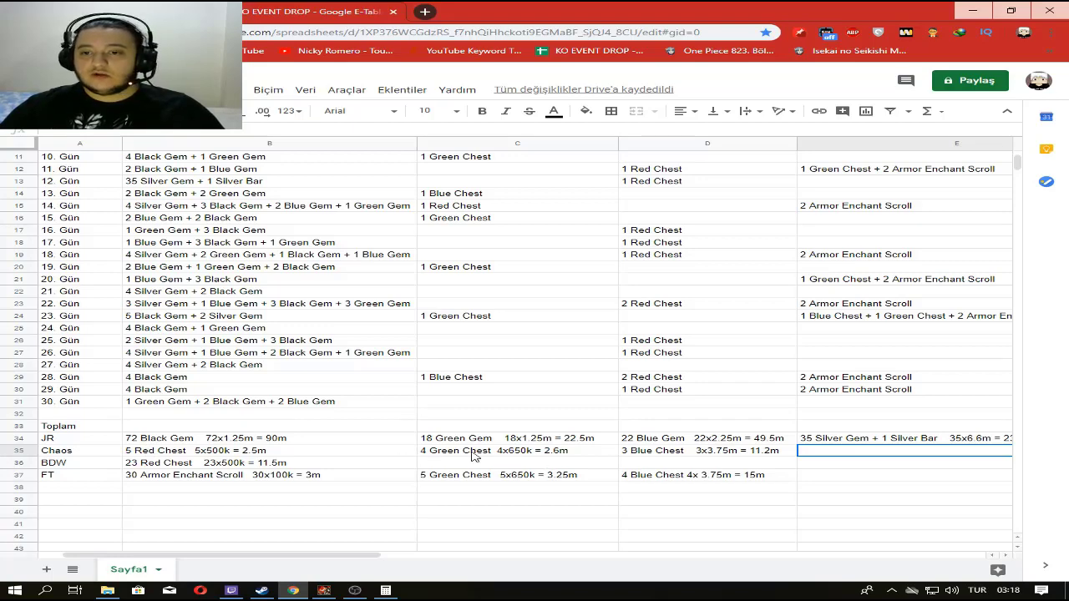
scroll(710, 443, "up", 4)
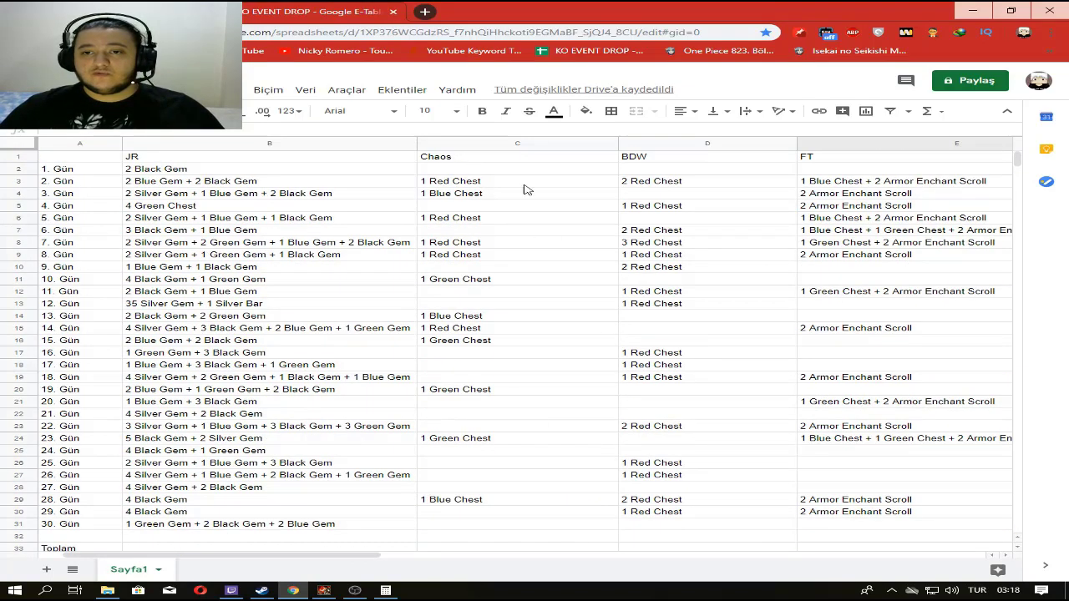
scroll(533, 497, "down", 3)
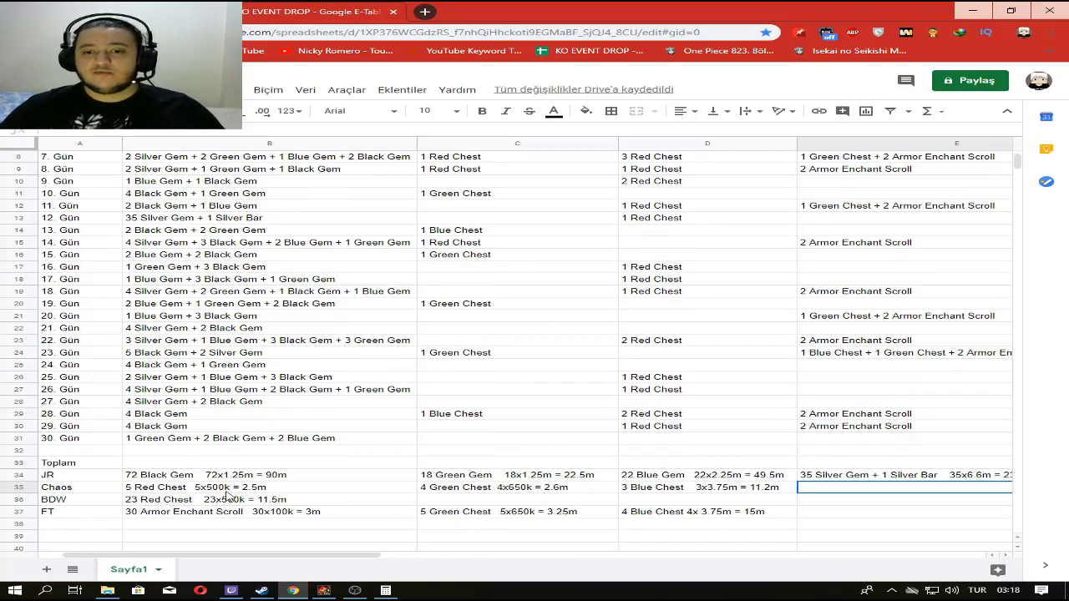
scroll(674, 436, "up", 3)
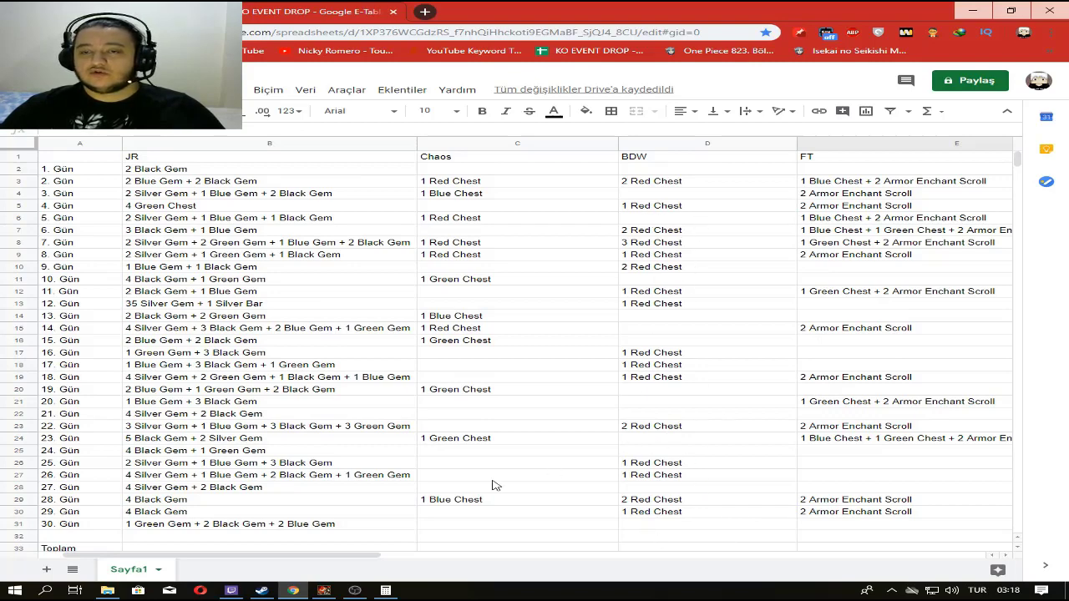
scroll(251, 520, "down", 3)
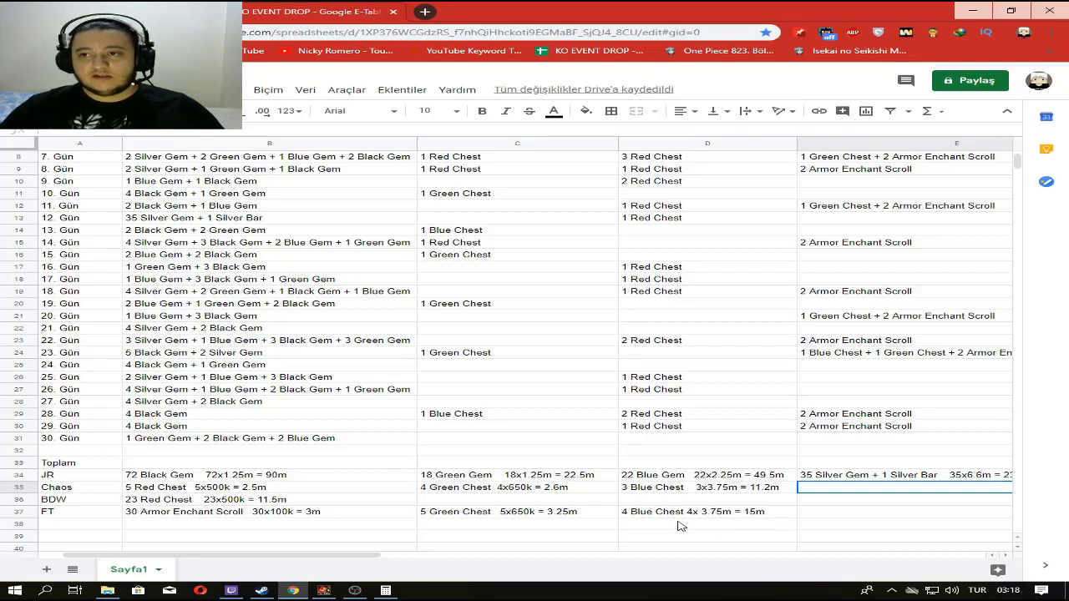
scroll(680, 526, "up", 3)
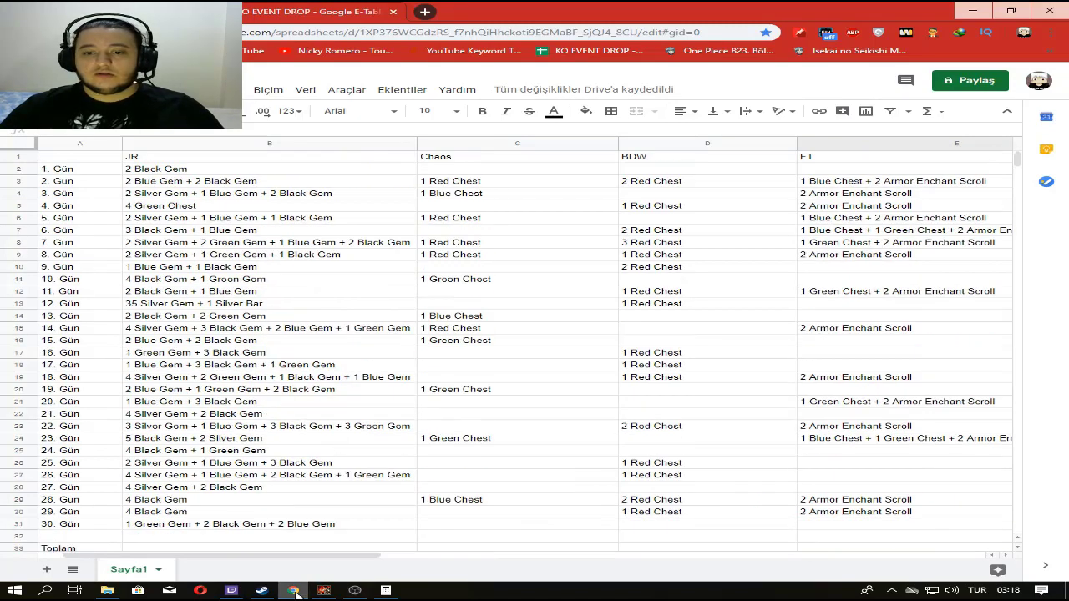
Switch to Knight OnLine Client and check the items and money in the character's inventory
left_click(324, 590)
key("i")
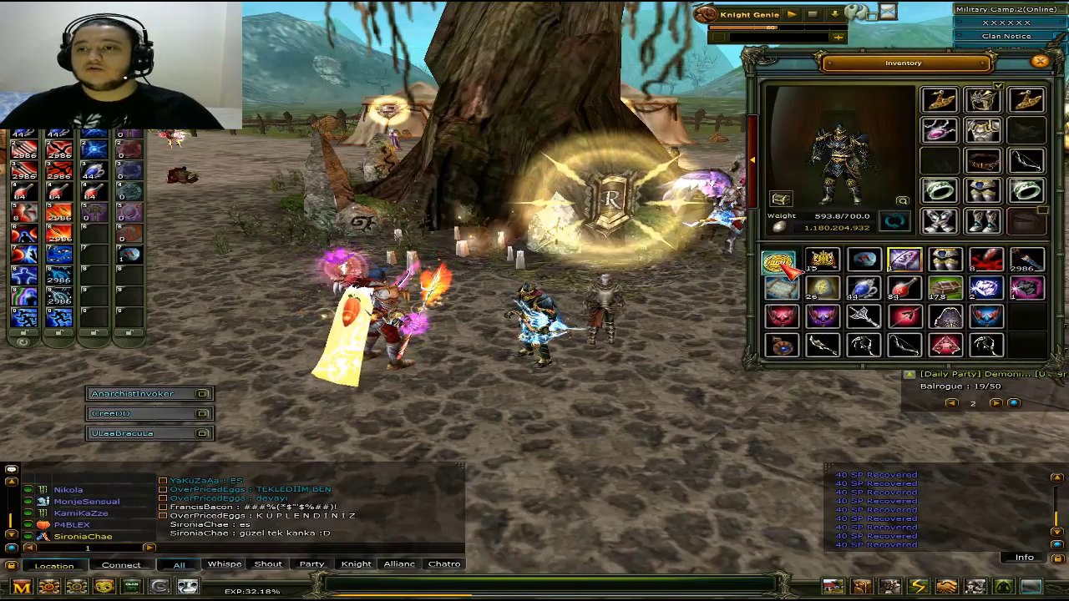
key("i")
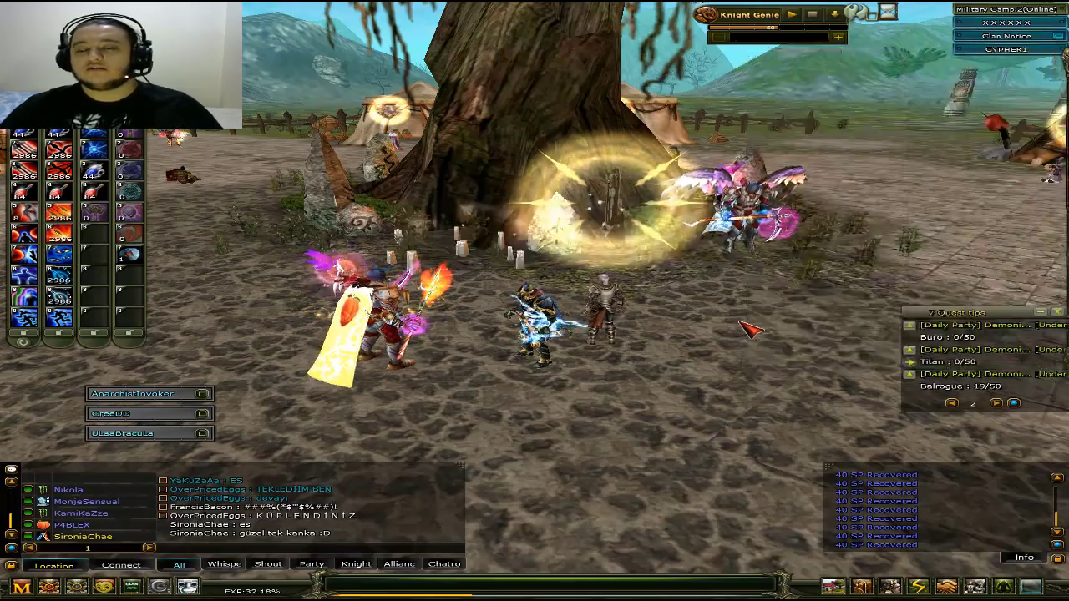
Switch to the KO EVENT DROP spreadsheet and open Calculator in a smaller window above the Toplam rows
key("alt+Tab")
scroll(381, 543, "down", 4)
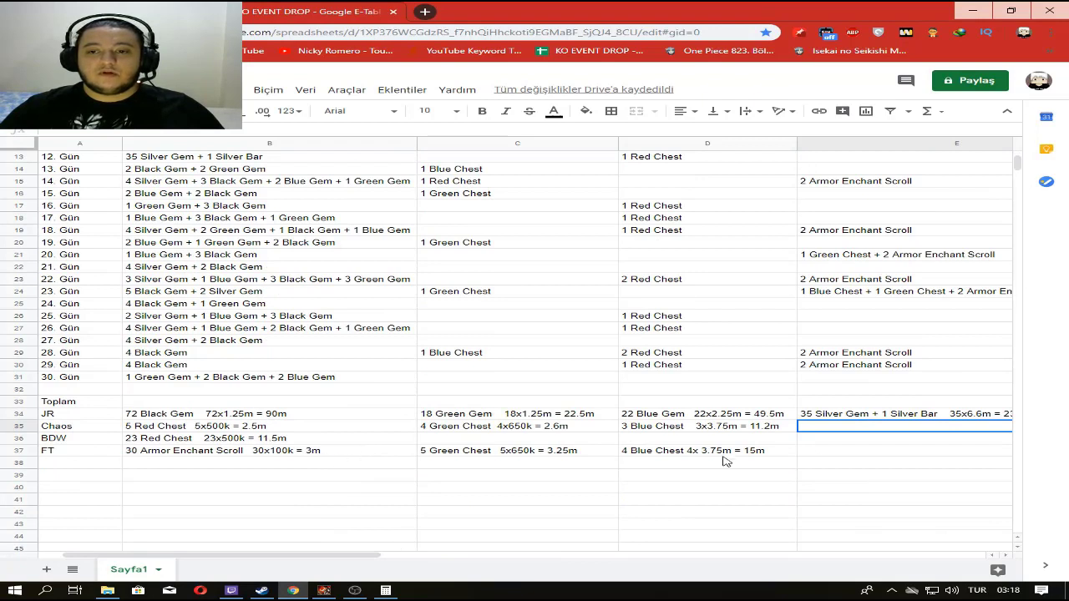
left_click_drag(259, 557, 267, 554)
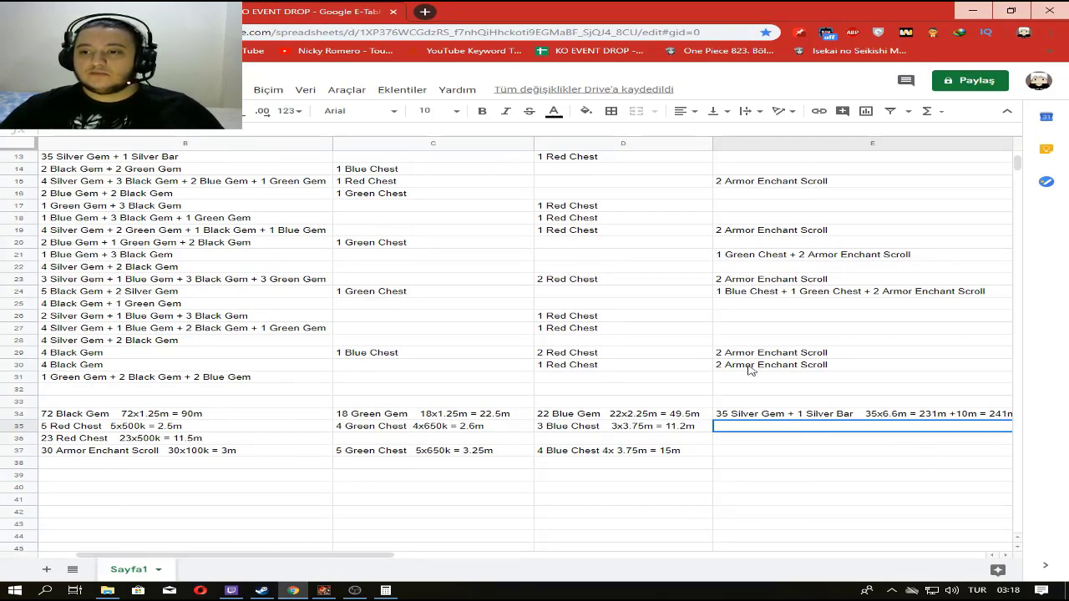
left_click(385, 590)
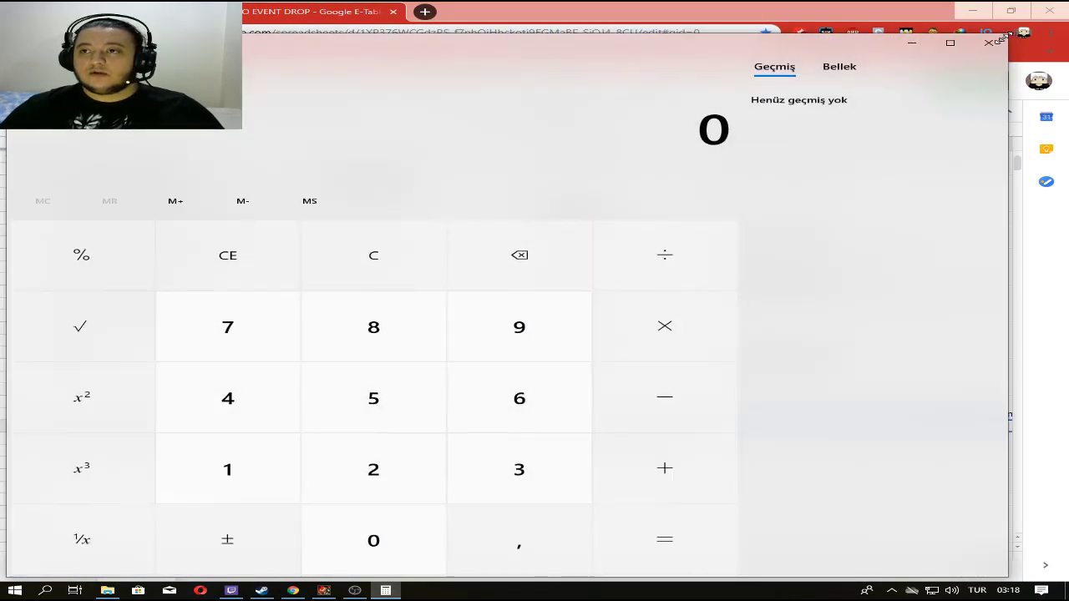
left_click_drag(1006, 40, 537, 250)
left_click_drag(351, 261, 583, 61)
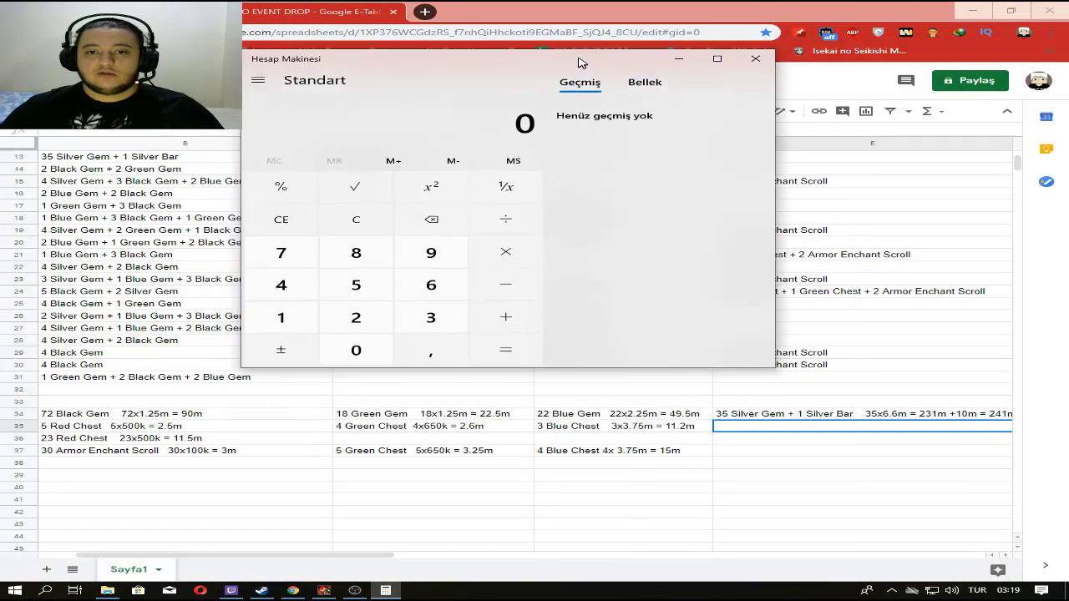
Start the total in Calculator by adding the JR Black Gem and Green Gem values, 90 and 22,5
left_click(451, 255)
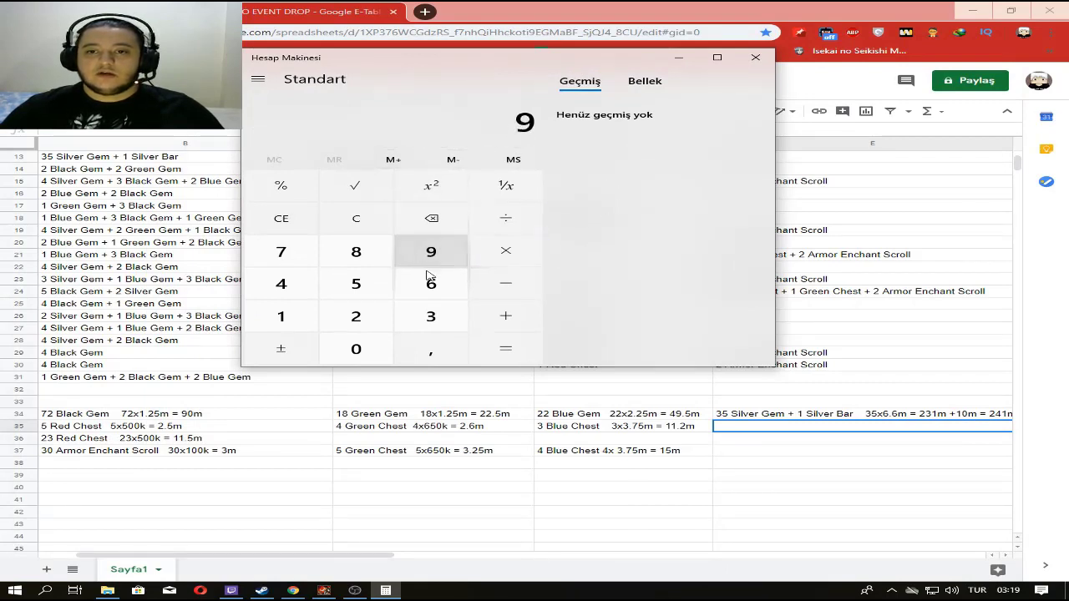
left_click(356, 348)
left_click(503, 323)
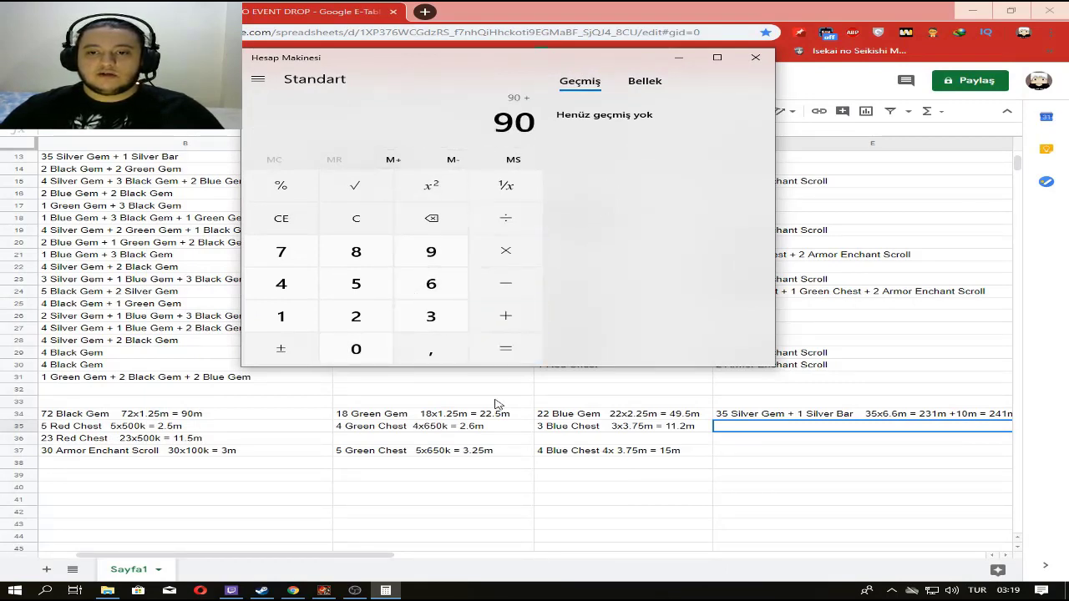
type("22,")
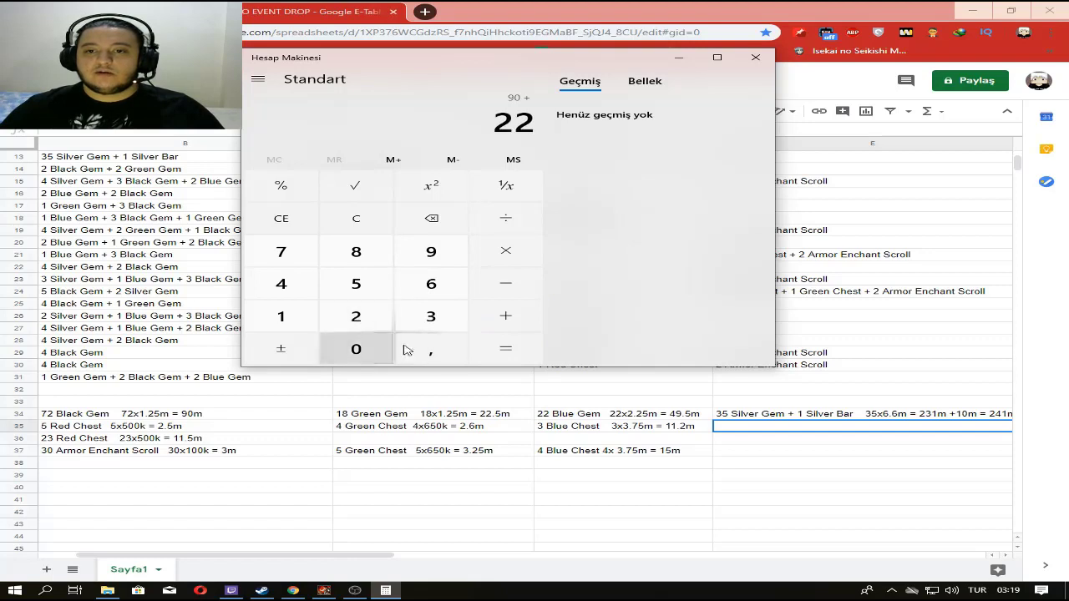
left_click(360, 276)
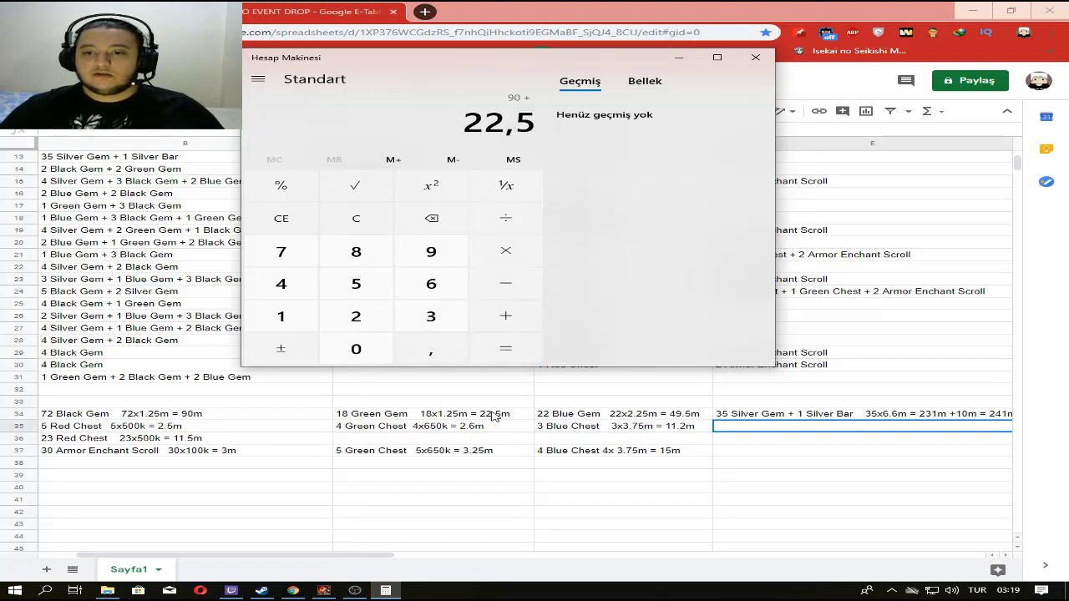
left_click(505, 315)
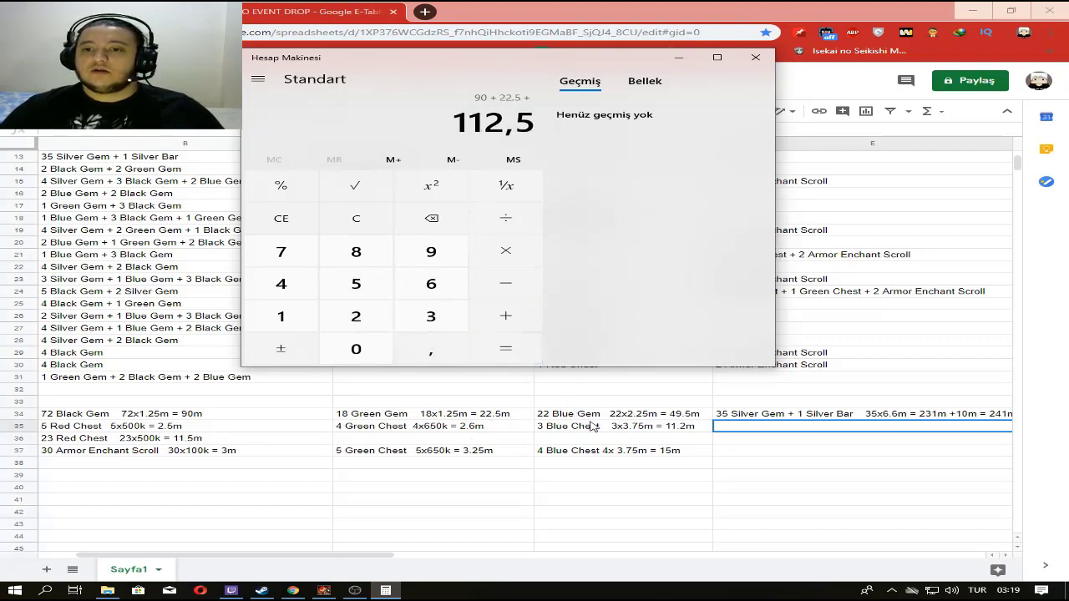
Add the JR Blue Gem value 49,5 and the Silver Gem and Silver Bar value 241 to the running sum
left_click(313, 284)
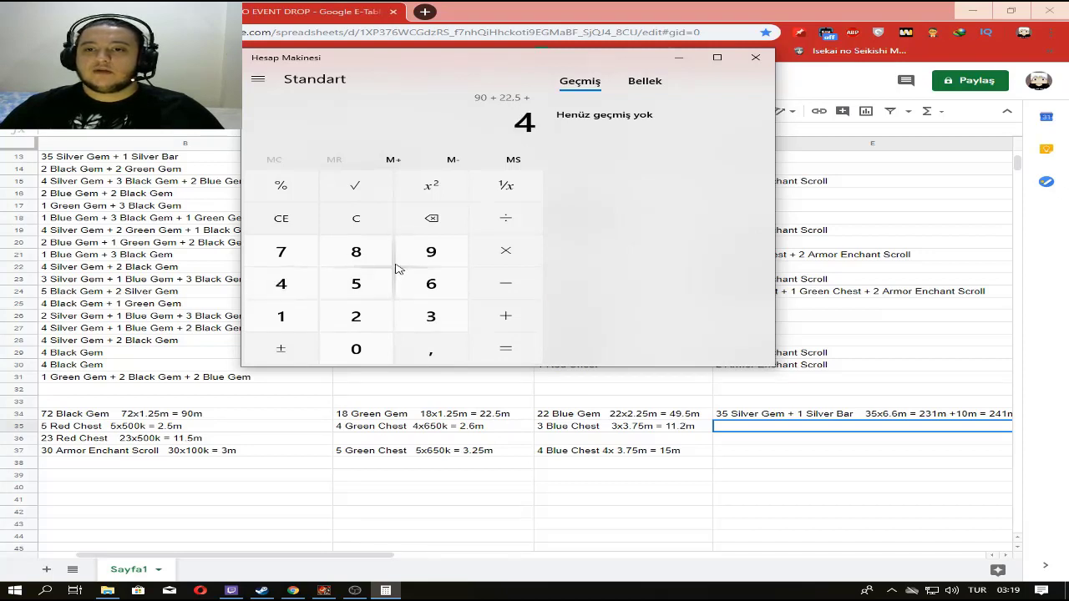
left_click(428, 253)
left_click(431, 349)
left_click(356, 284)
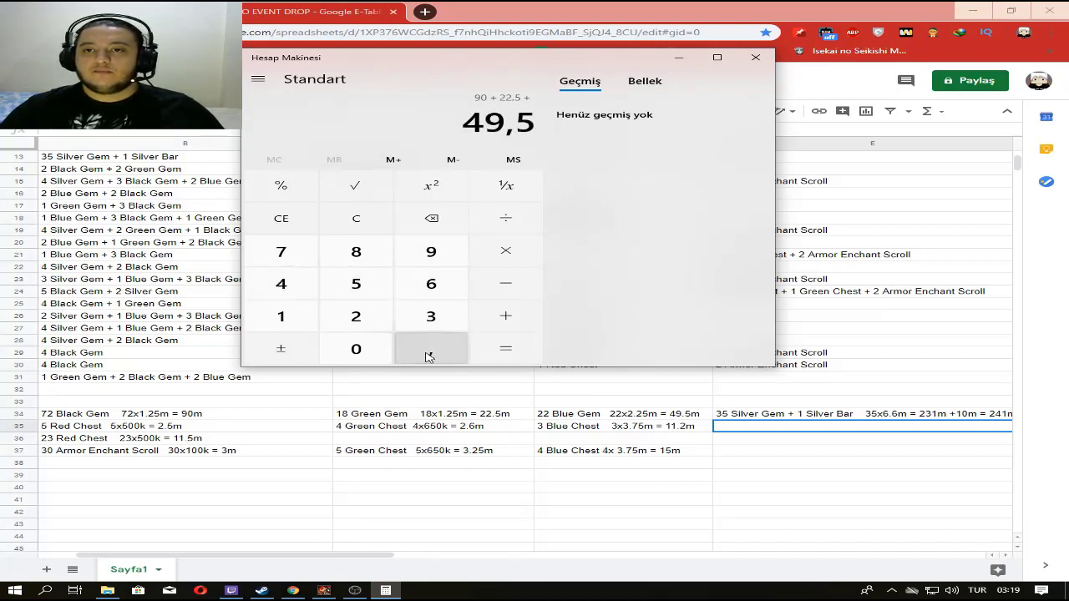
left_click(502, 318)
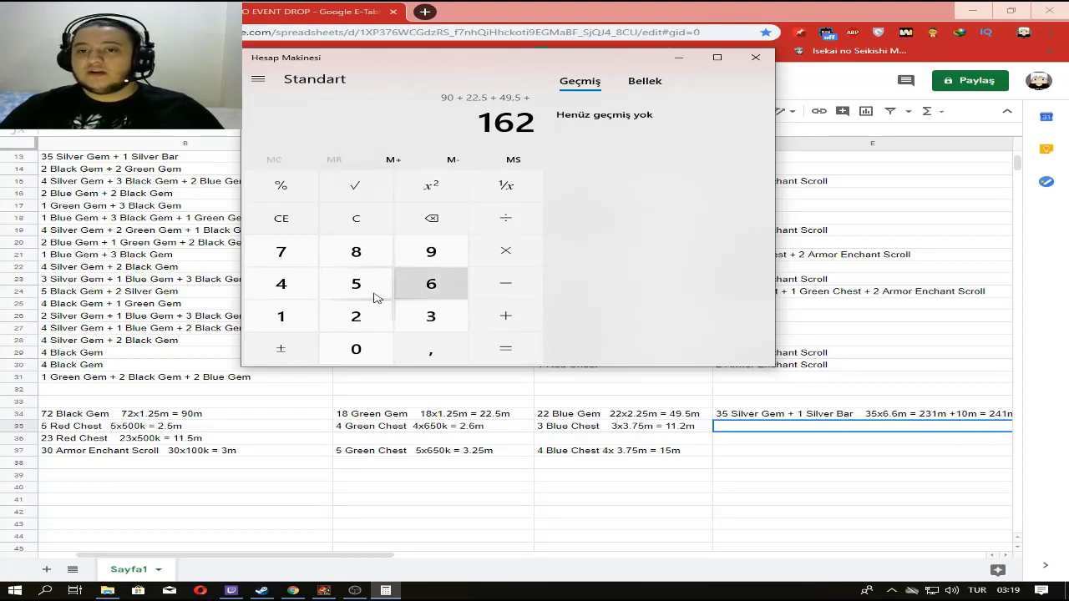
left_click(367, 324)
left_click(282, 288)
left_click(281, 309)
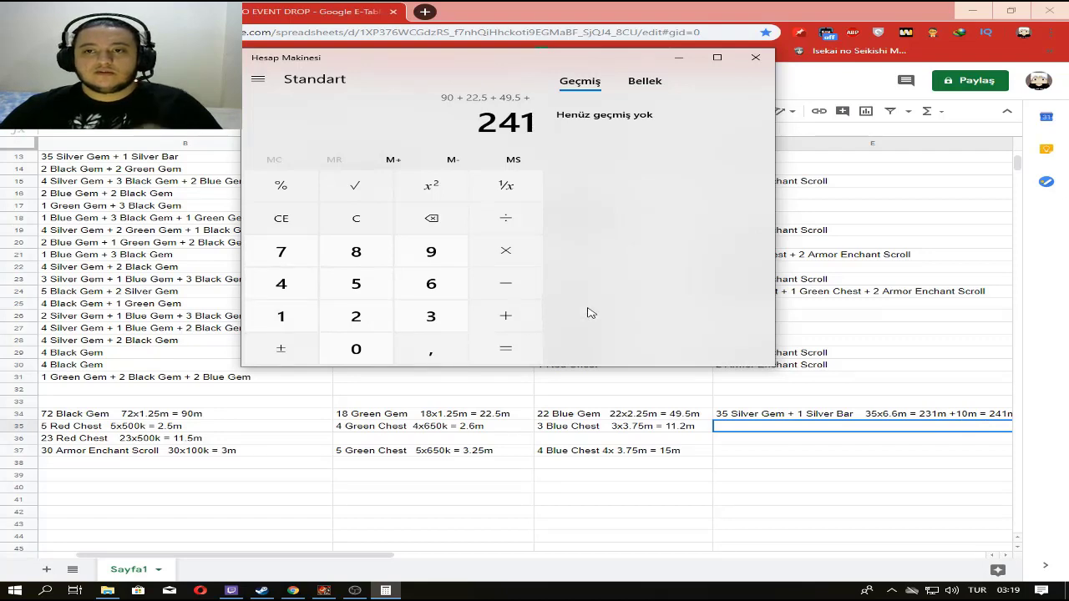
left_click(508, 321)
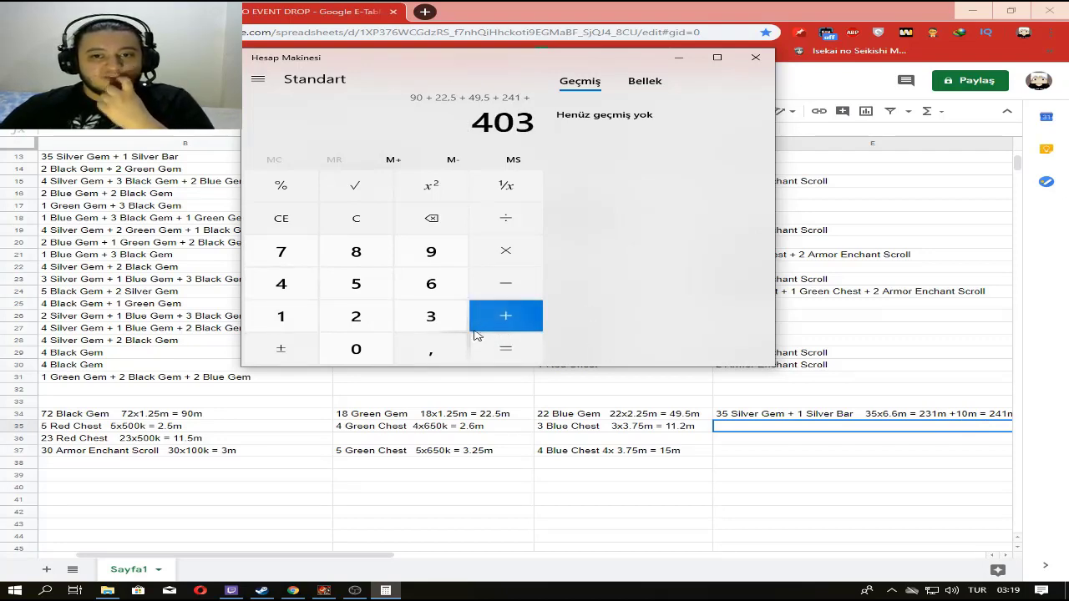
Add the Chaos chest values 2,5, 2,6 and 11,2 to the running sum
left_click(367, 317)
left_click(414, 347)
left_click(358, 288)
left_click(498, 328)
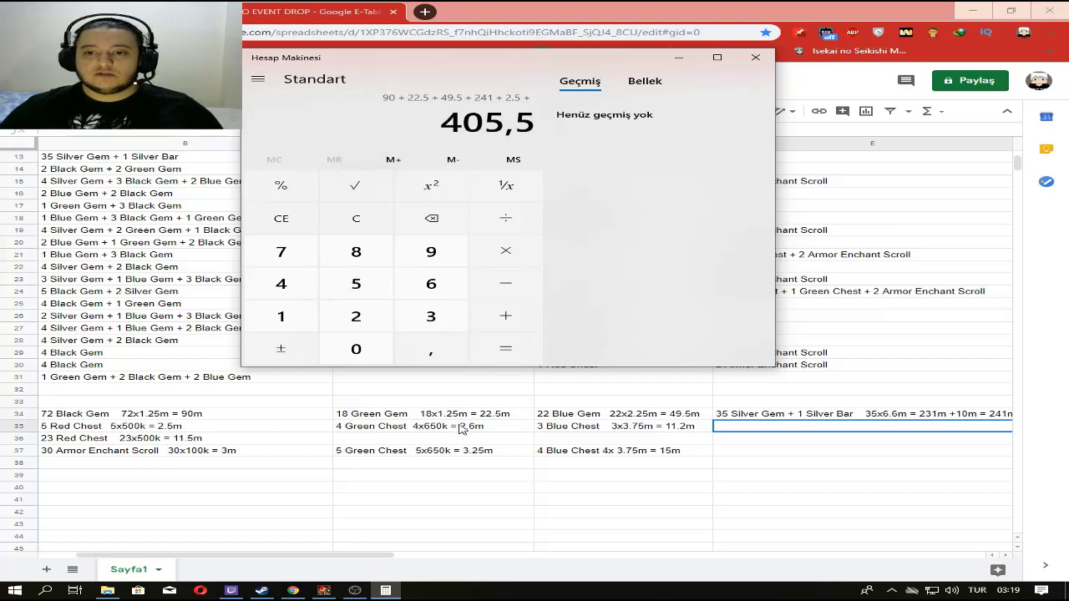
left_click(356, 316)
left_click(426, 348)
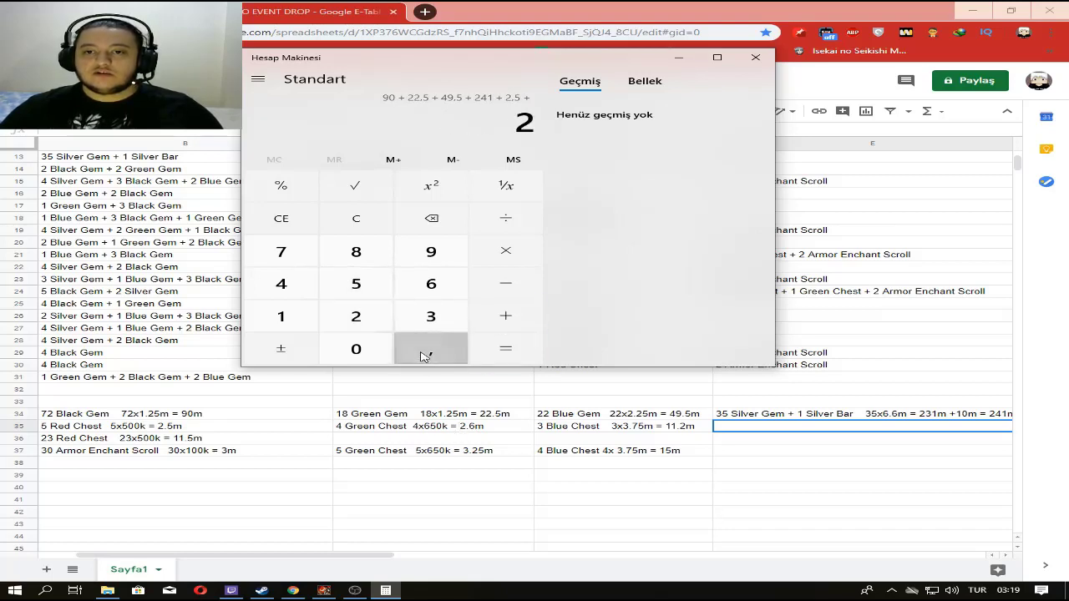
left_click(430, 284)
left_click(523, 336)
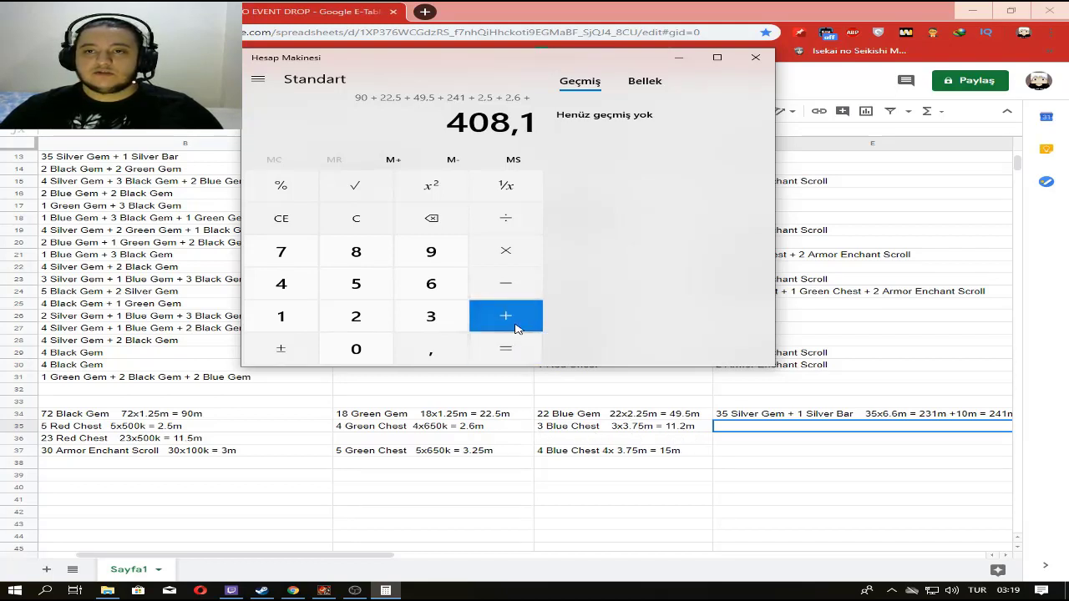
double_click(306, 320)
left_click(425, 350)
left_click(354, 317)
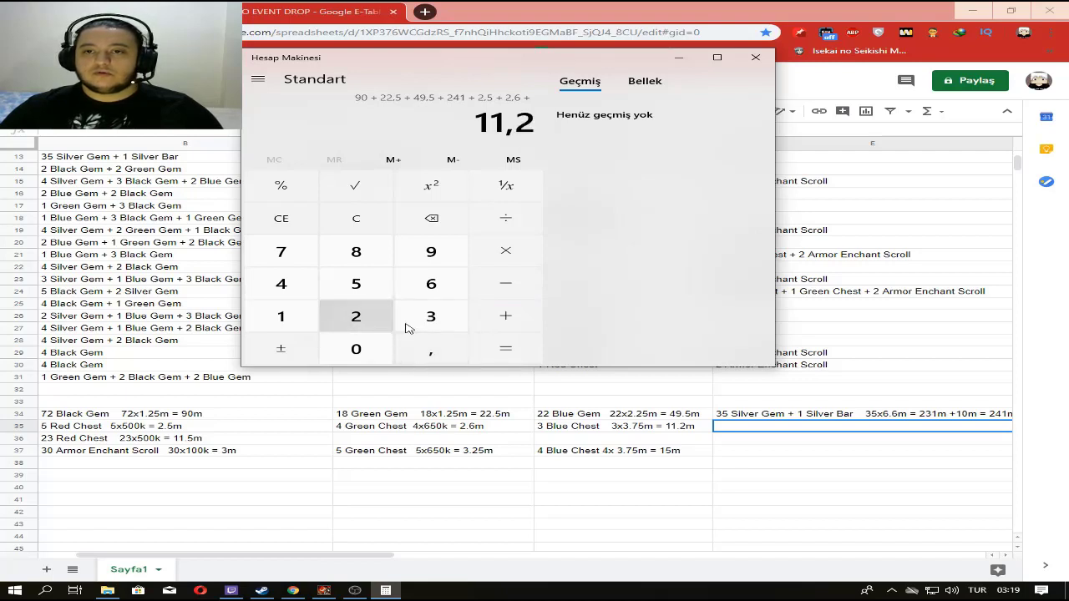
left_click(506, 312)
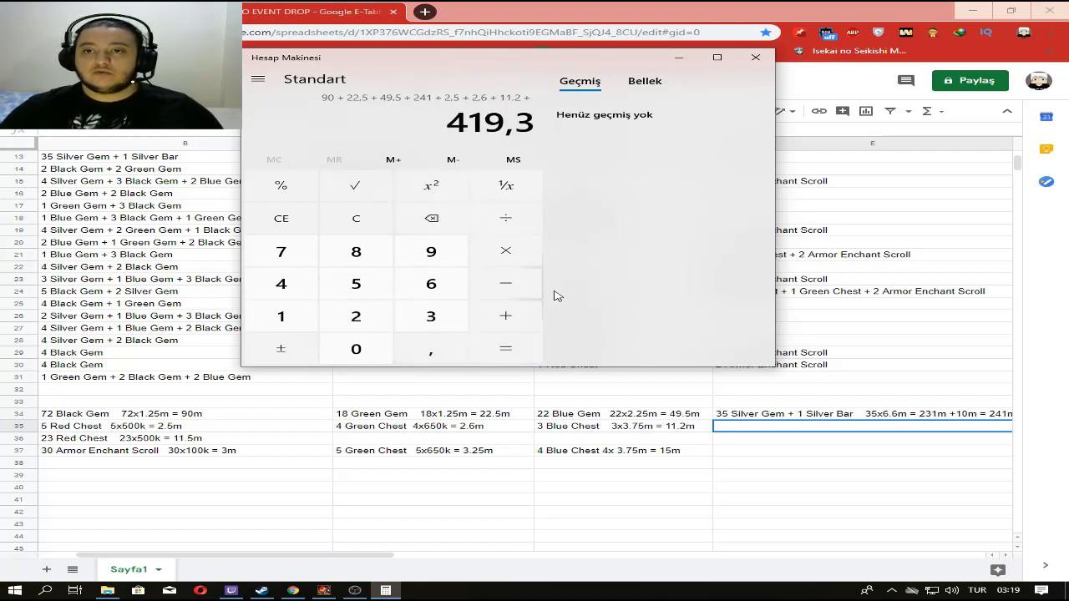
Correct the Chaos Blue Chest value in cell D35 of the spreadsheet to 11.25m
double_click(688, 429)
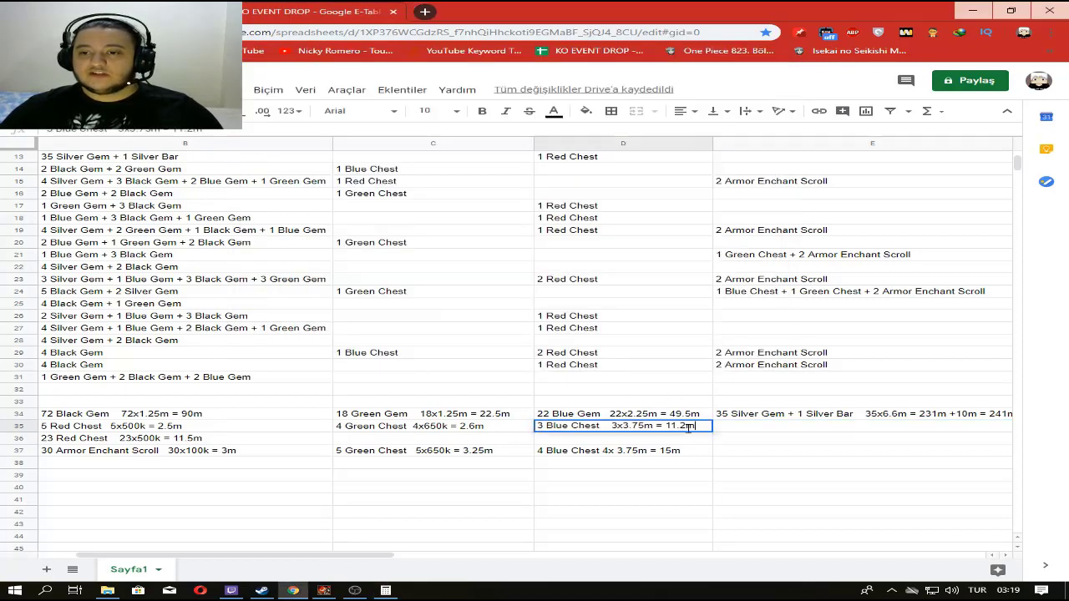
type("5")
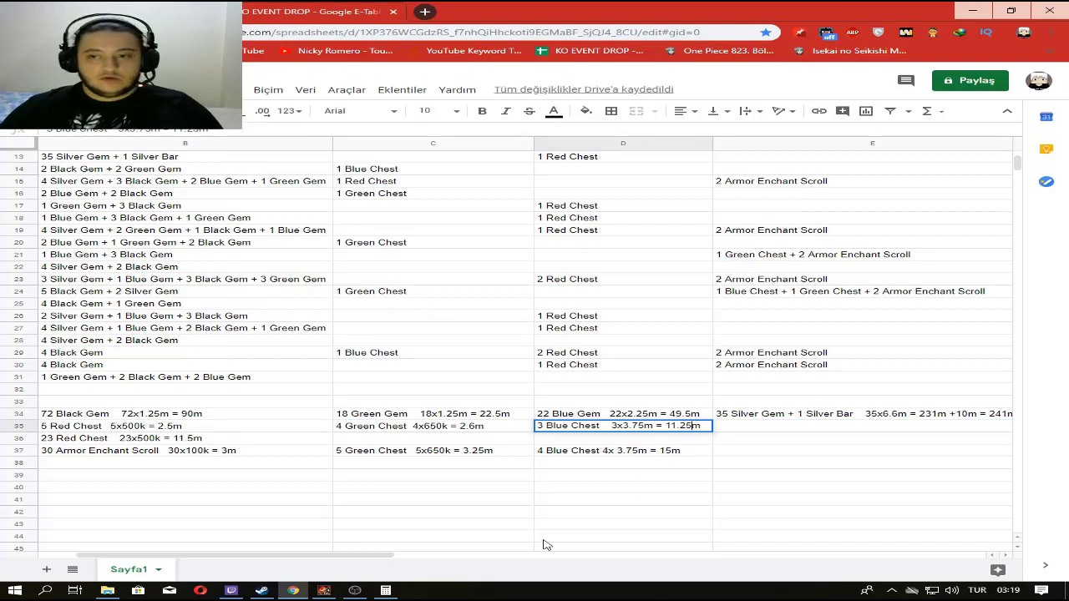
Return to Calculator and add 0,5 to the running sum for the Blue Chest correction
left_click(385, 590)
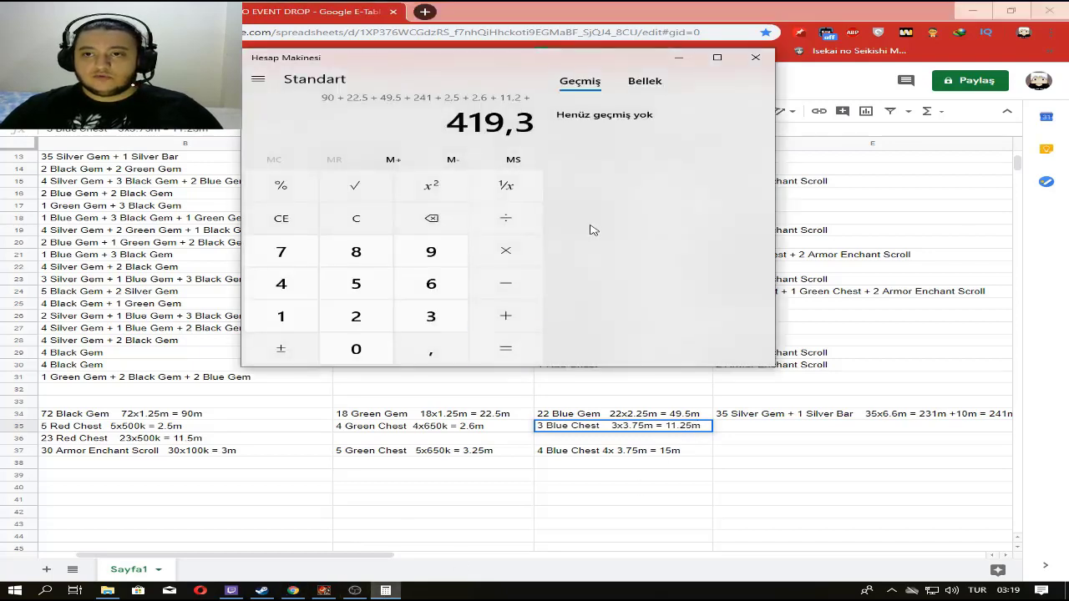
left_click(377, 349)
left_click(425, 349)
left_click(355, 283)
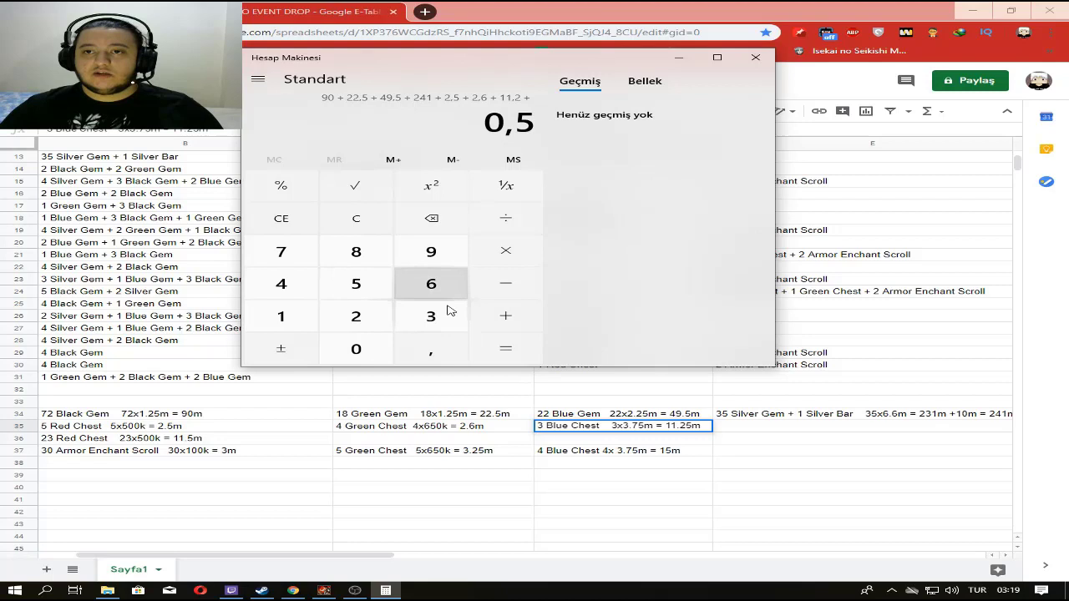
left_click(505, 315)
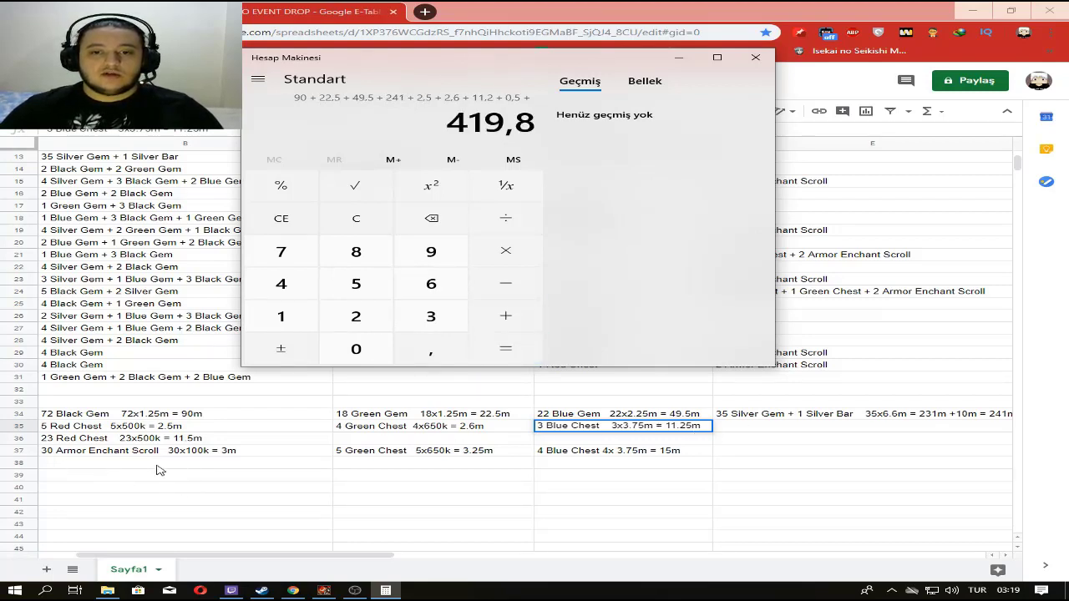
Add the FT values 3, 3,25 and 15 to the running sum and calculate the total
left_click(432, 326)
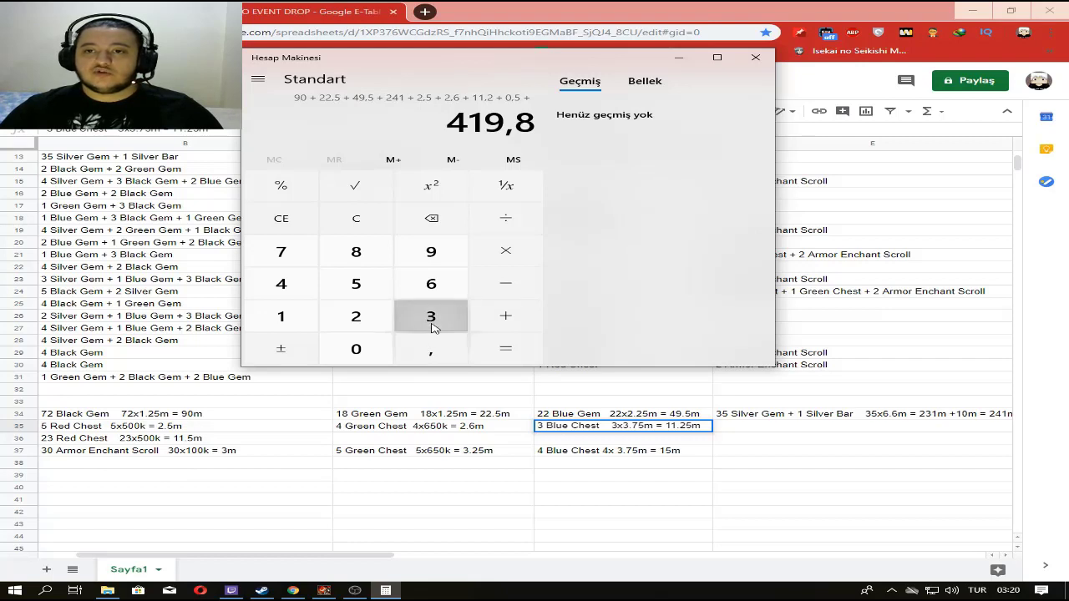
left_click(497, 322)
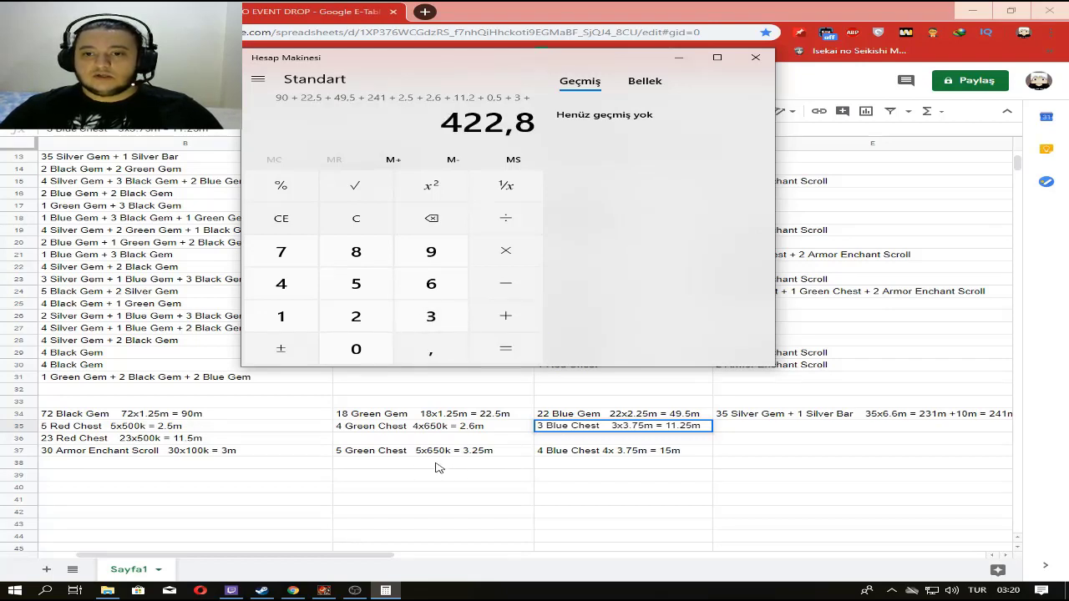
left_click(409, 314)
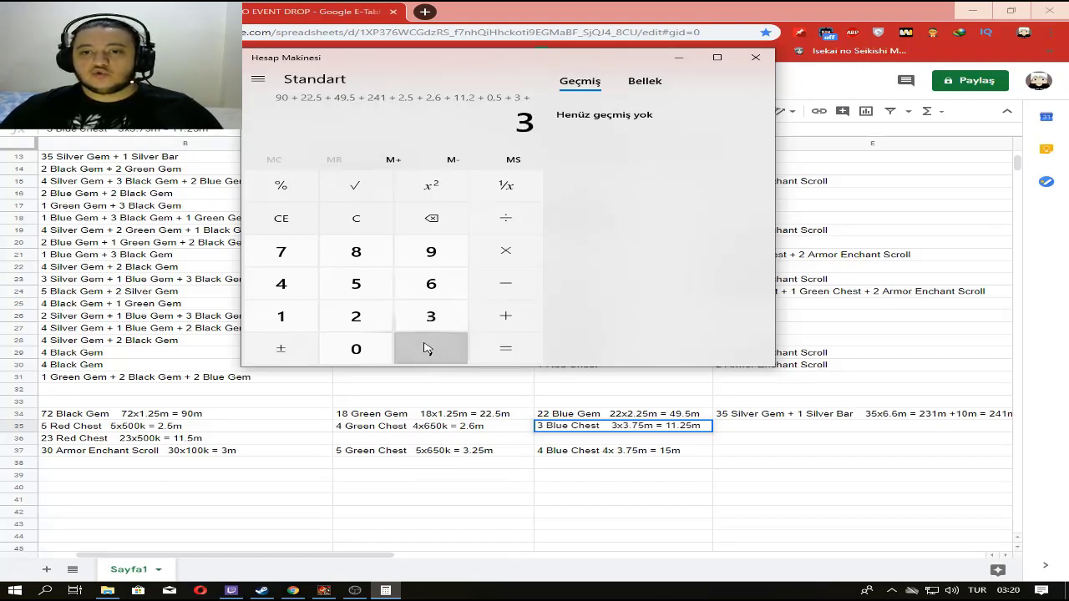
left_click(425, 349)
left_click(357, 318)
left_click(358, 284)
left_click(526, 329)
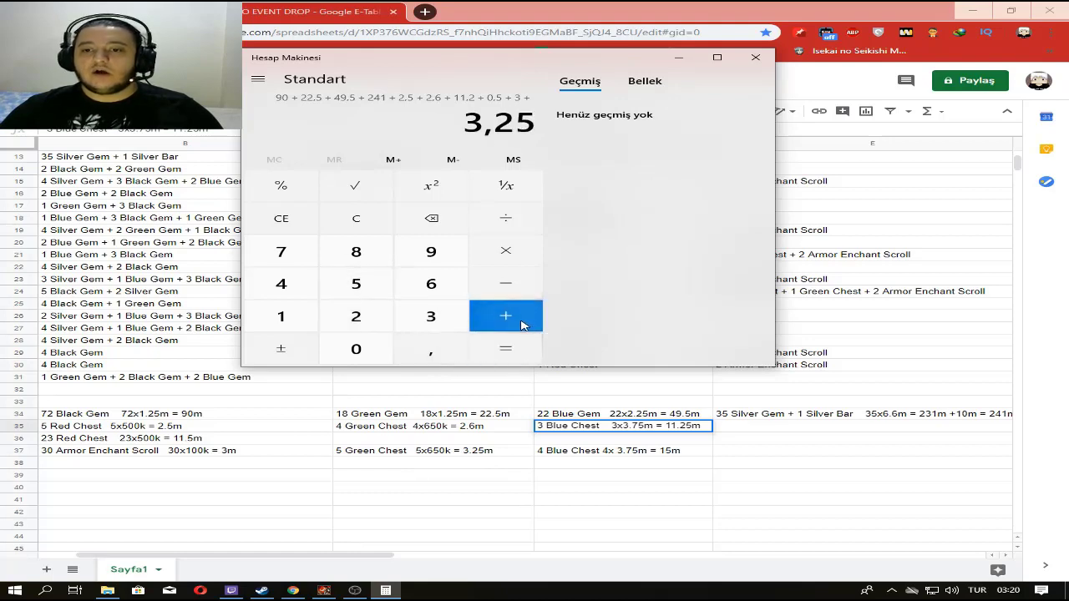
left_click(522, 324)
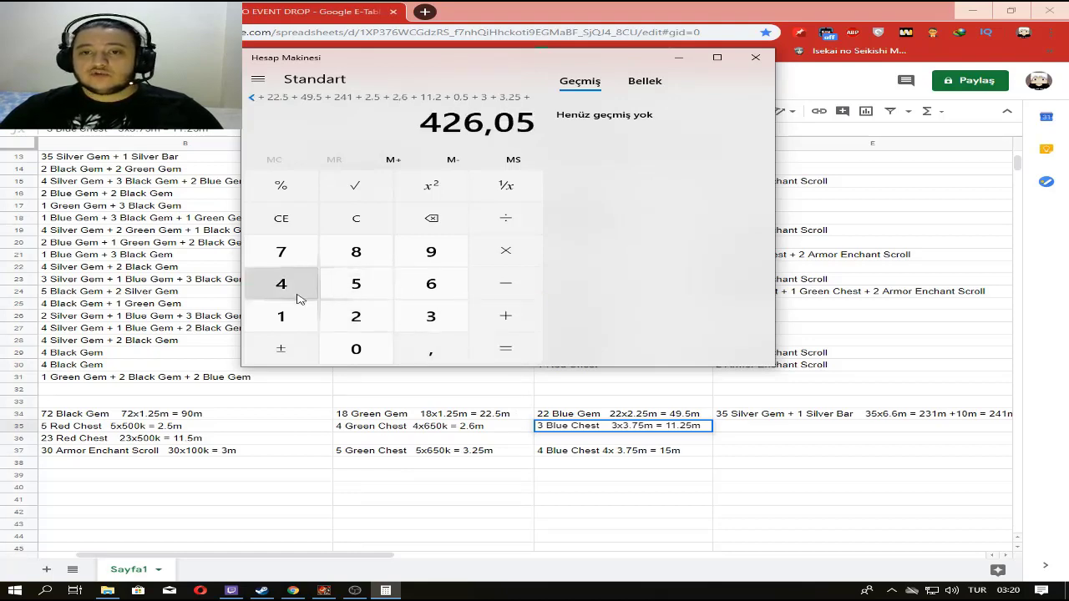
left_click(281, 315)
left_click(356, 284)
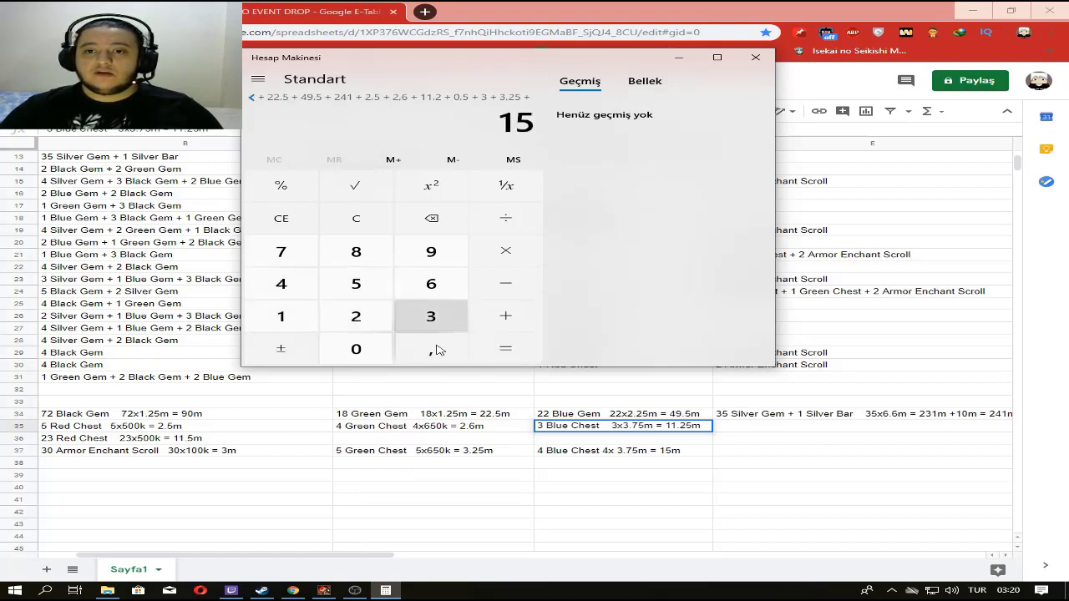
left_click(498, 347)
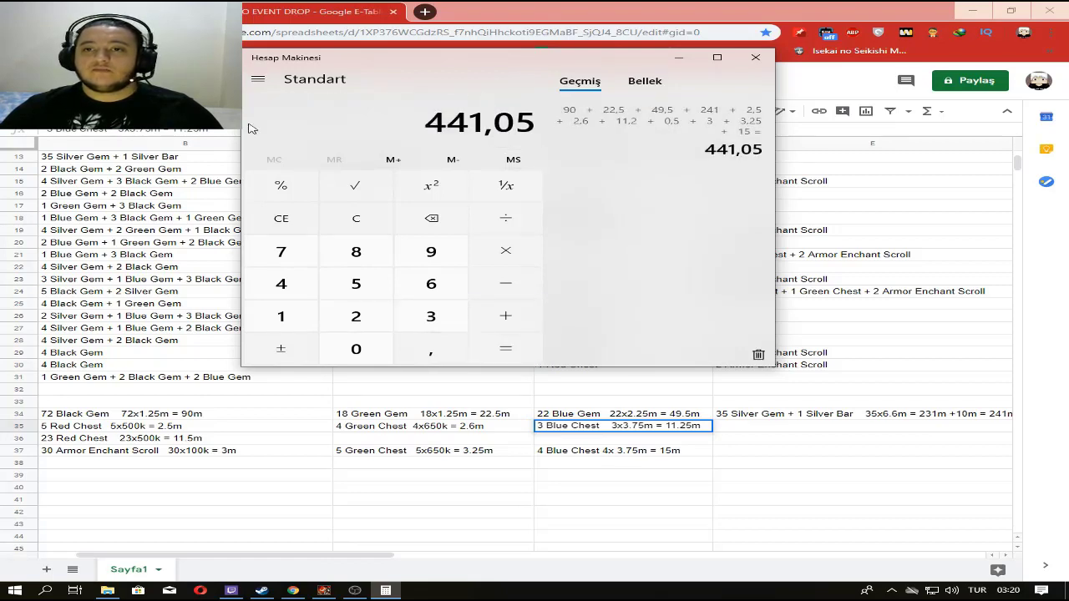
Copy the total from the maximized Calculator, restore and minimize it to view the spreadsheet, and bring Calculator back over the sheet
left_click(717, 57)
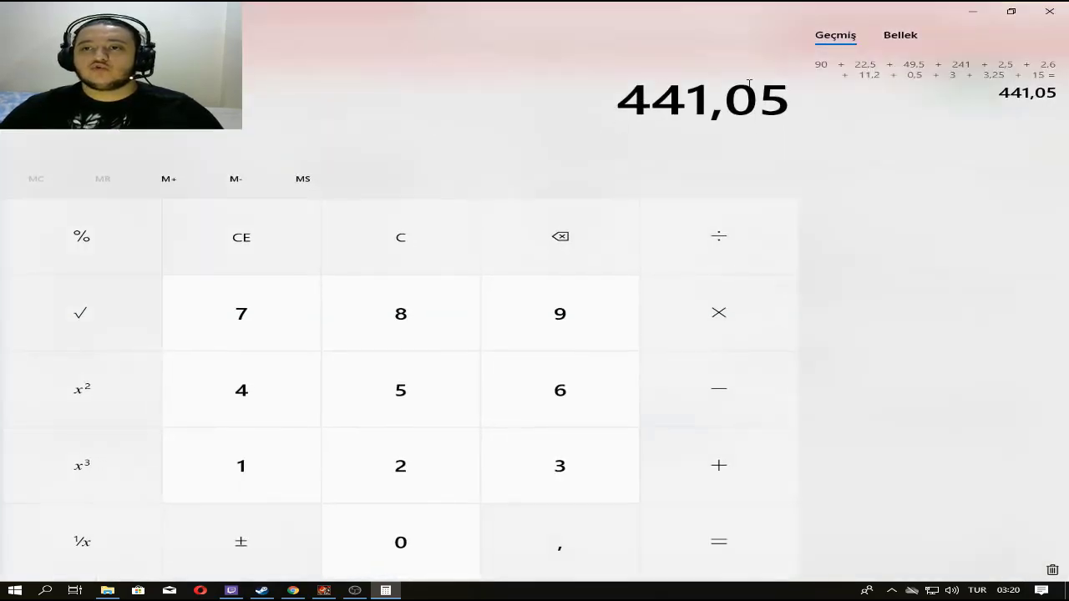
key("ctrl+c")
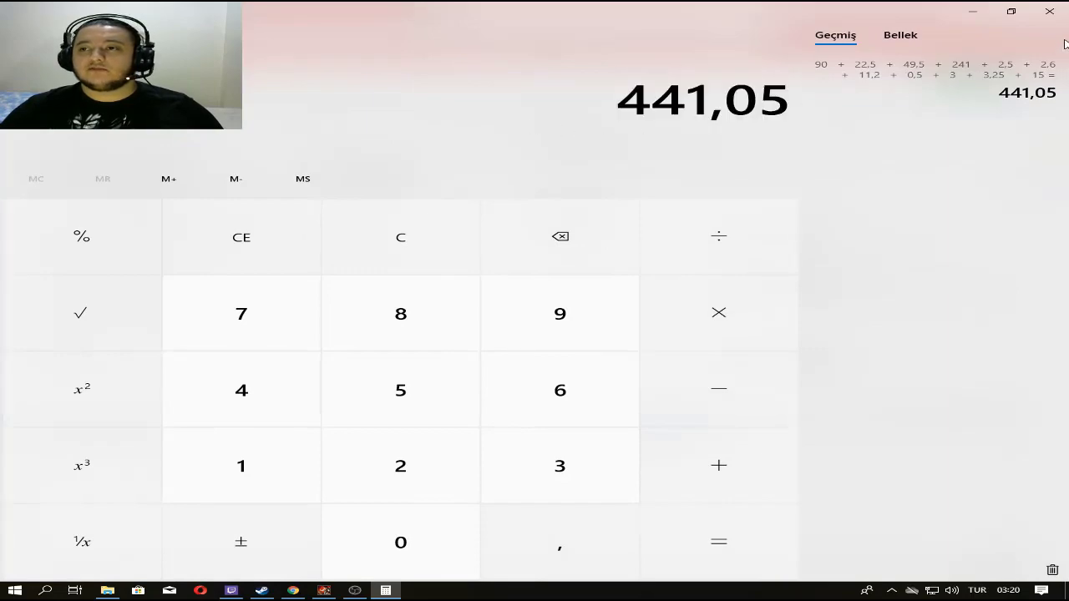
left_click(1010, 10)
left_click(675, 59)
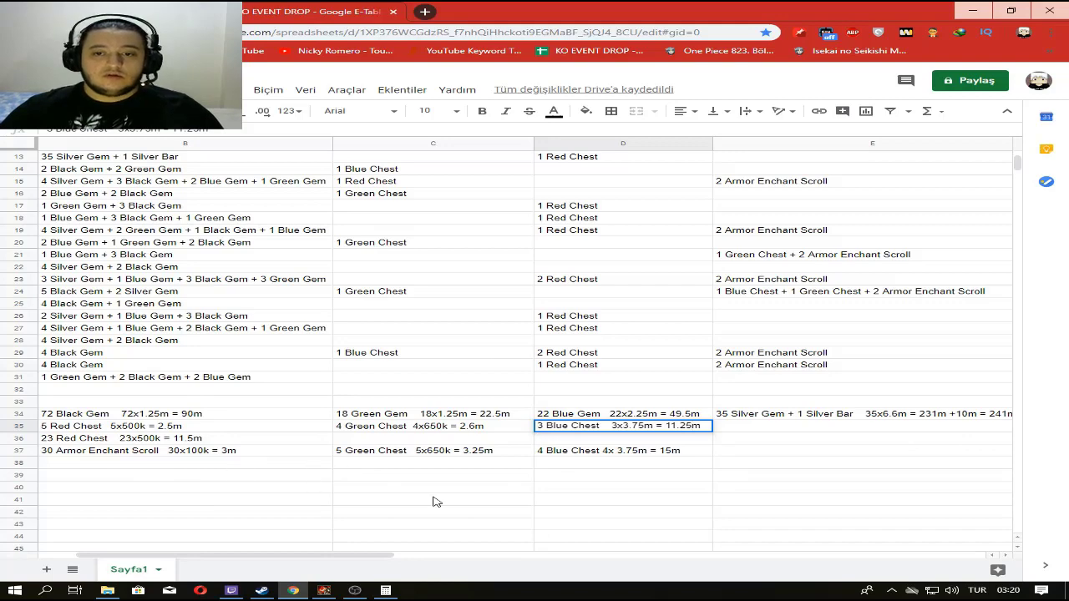
left_click(389, 590)
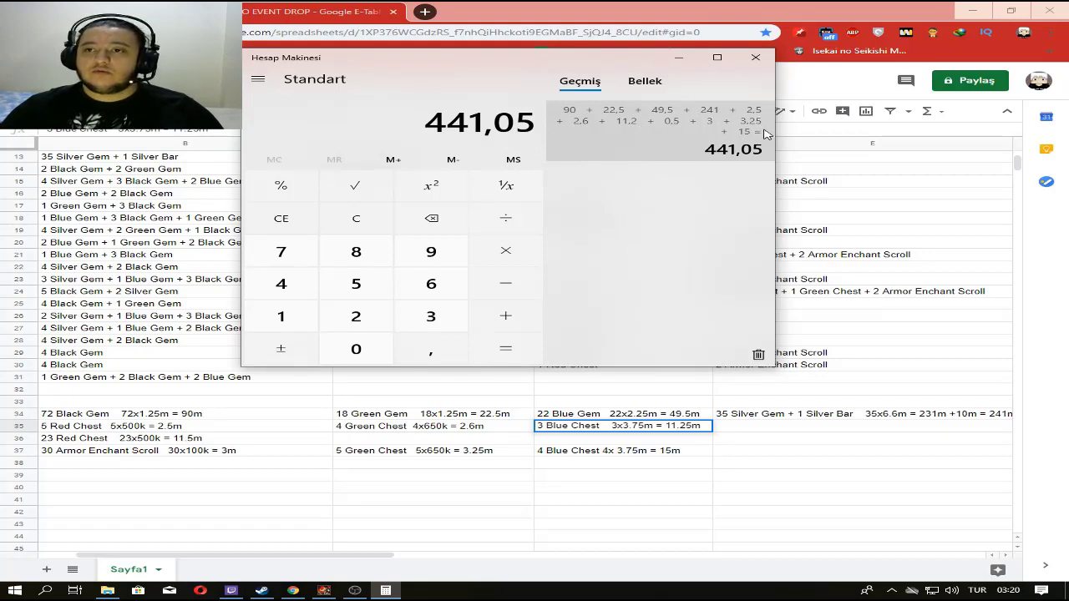
View the calculated total in the enlarged Calculator window, and restore and minimize it to get back to the spreadsheet
left_click(716, 57)
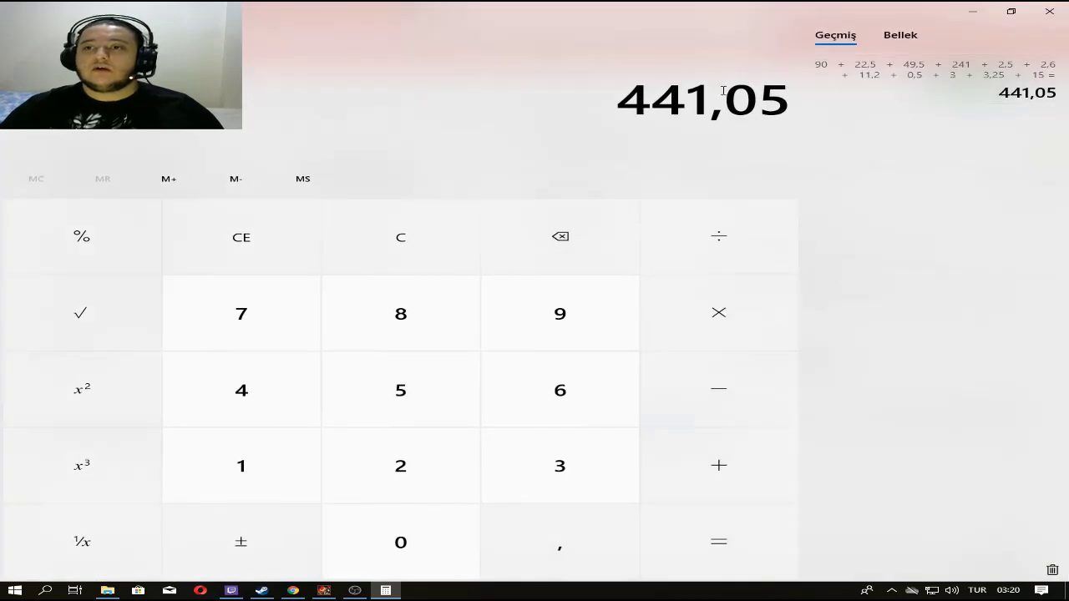
left_click(1010, 11)
left_click(663, 35)
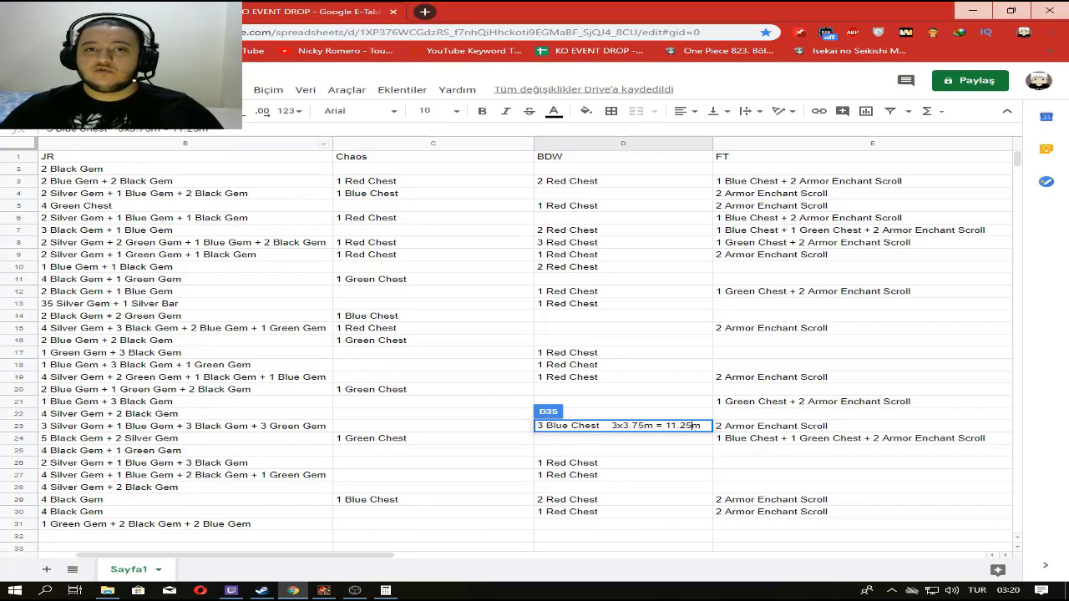
Return to the spreadsheet file list, check the available options for the KO EVENT DROP file, and reopen it
left_click(17, 110)
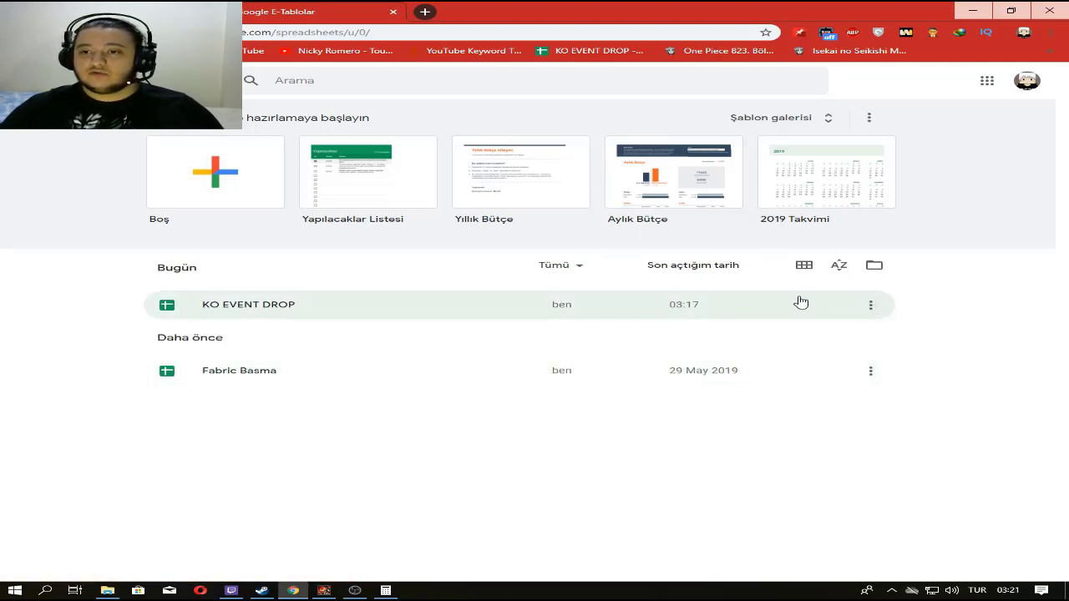
left_click(870, 309)
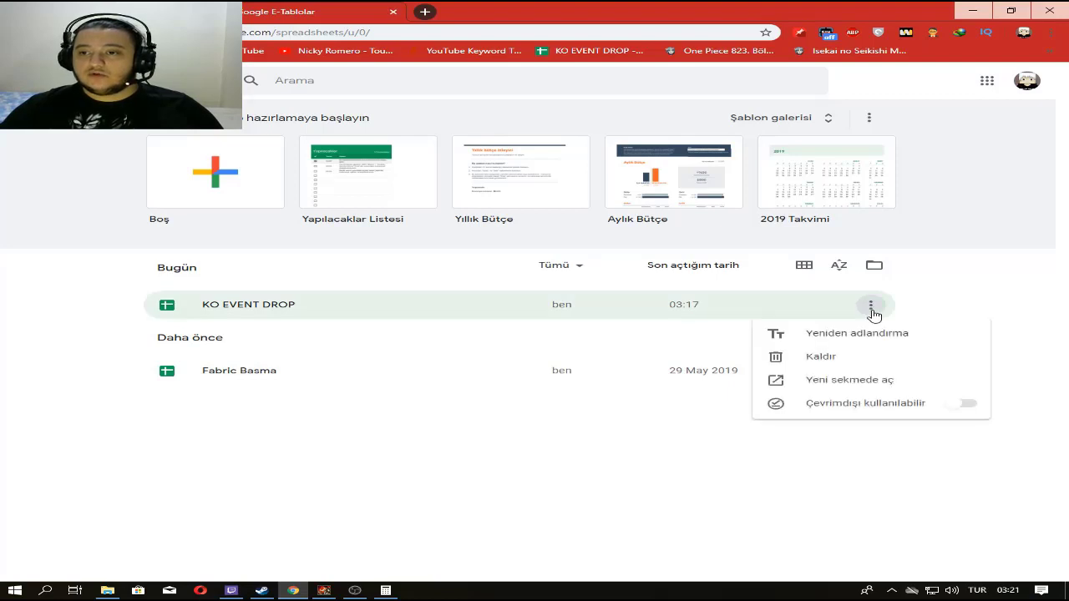
left_click(871, 309)
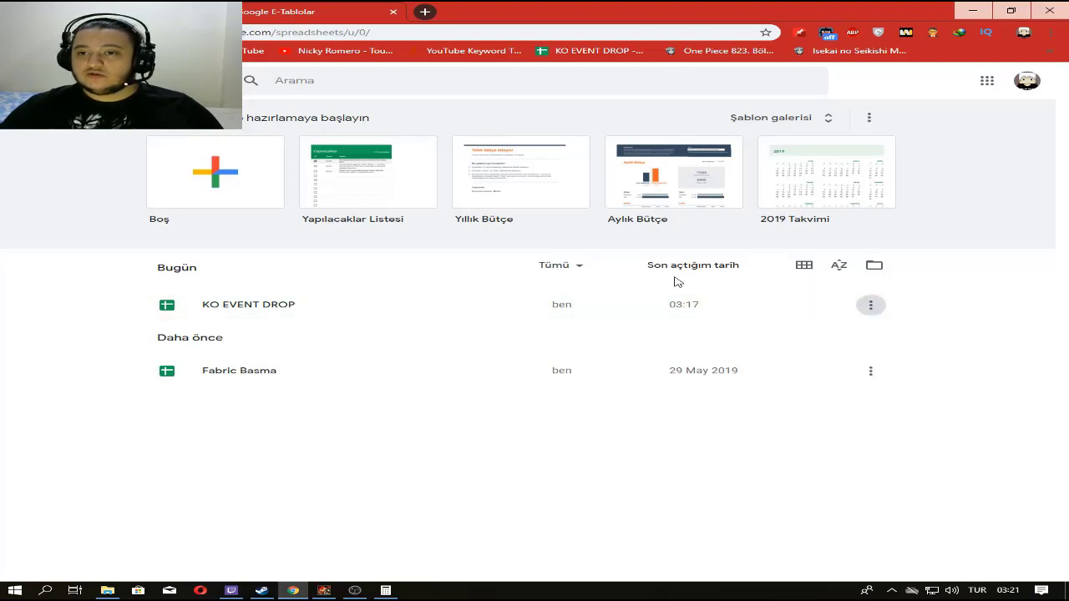
left_click(871, 309)
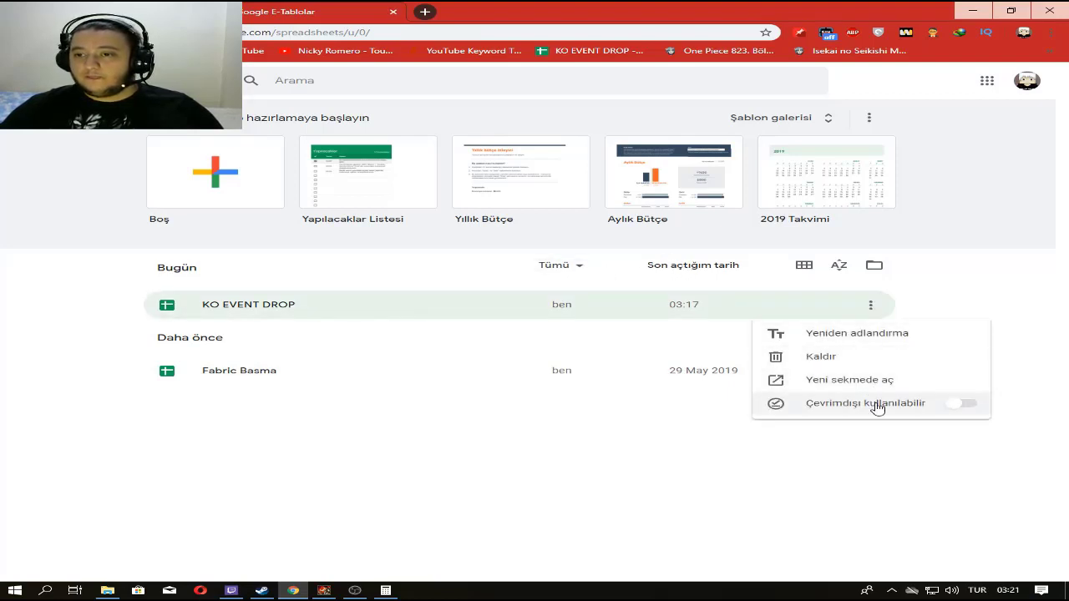
left_click(615, 429)
left_click(274, 308)
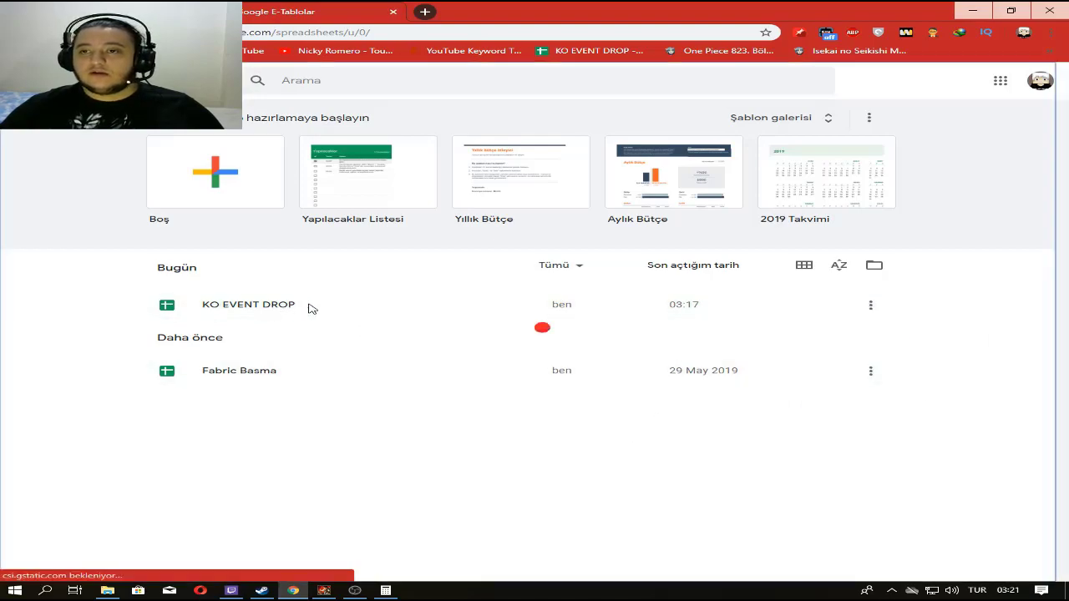
Review the daily drops in the JR, Chaos, BDW and FT columns together with the totals in rows 34 to 37
scroll(409, 296, "down", 5)
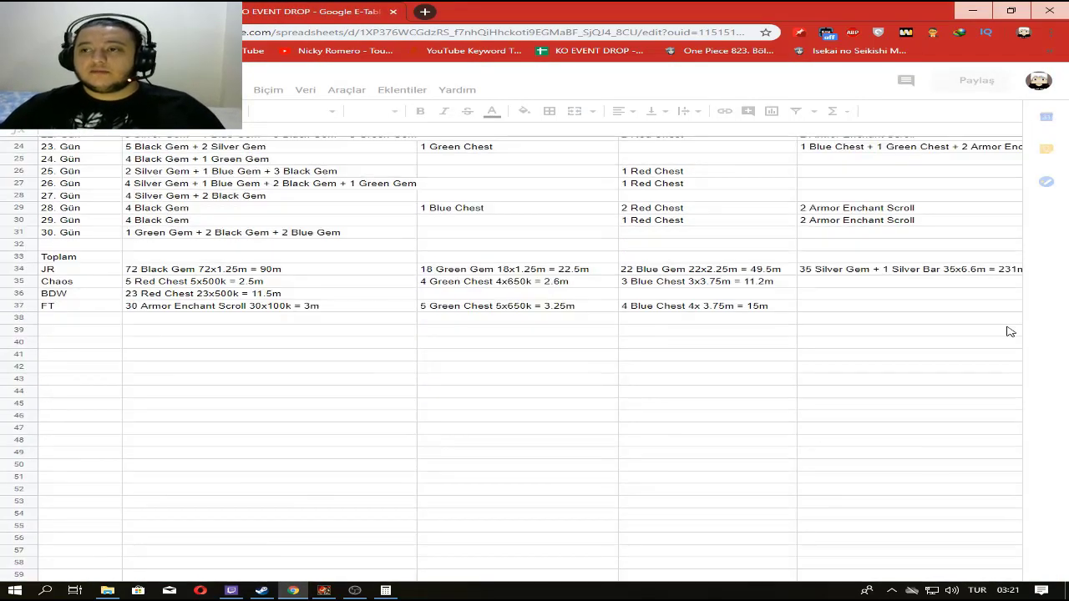
scroll(330, 300, "up", 1)
scroll(329, 301, "up", 5)
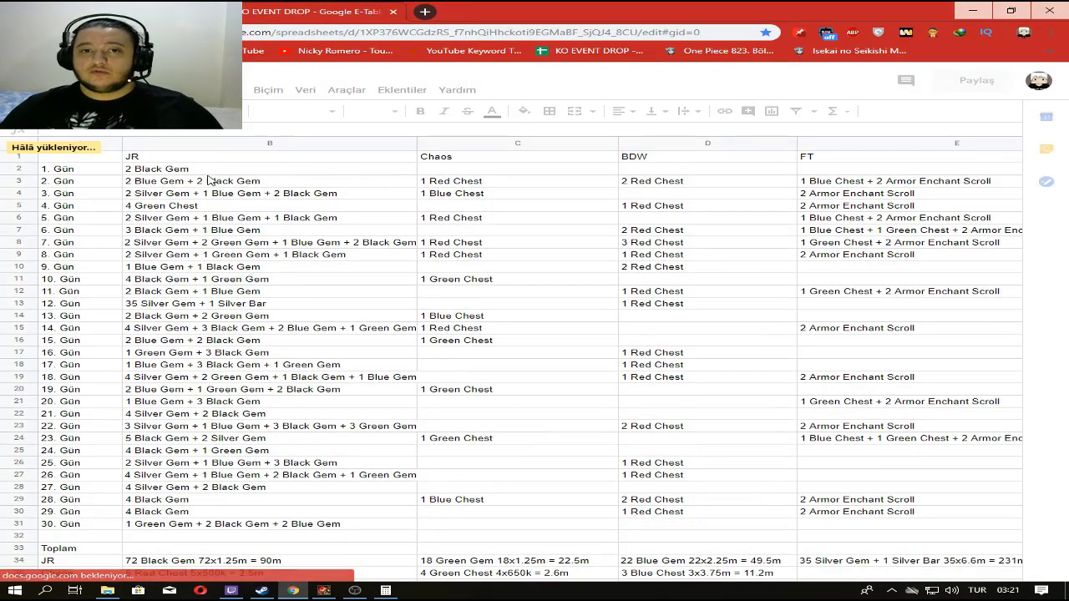
scroll(750, 377, "down", 3)
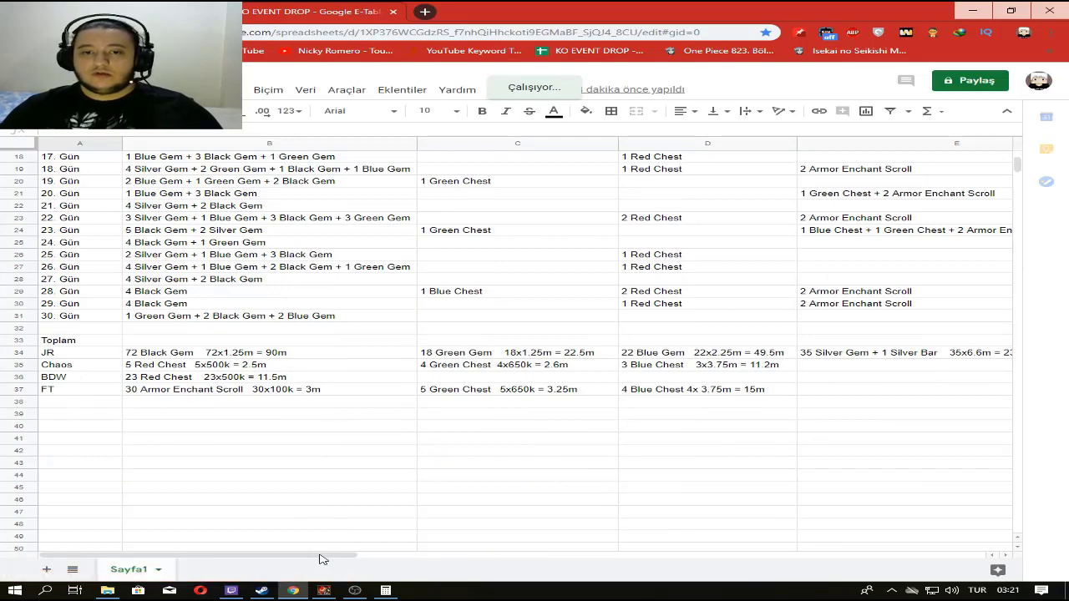
left_click_drag(325, 557, 365, 557)
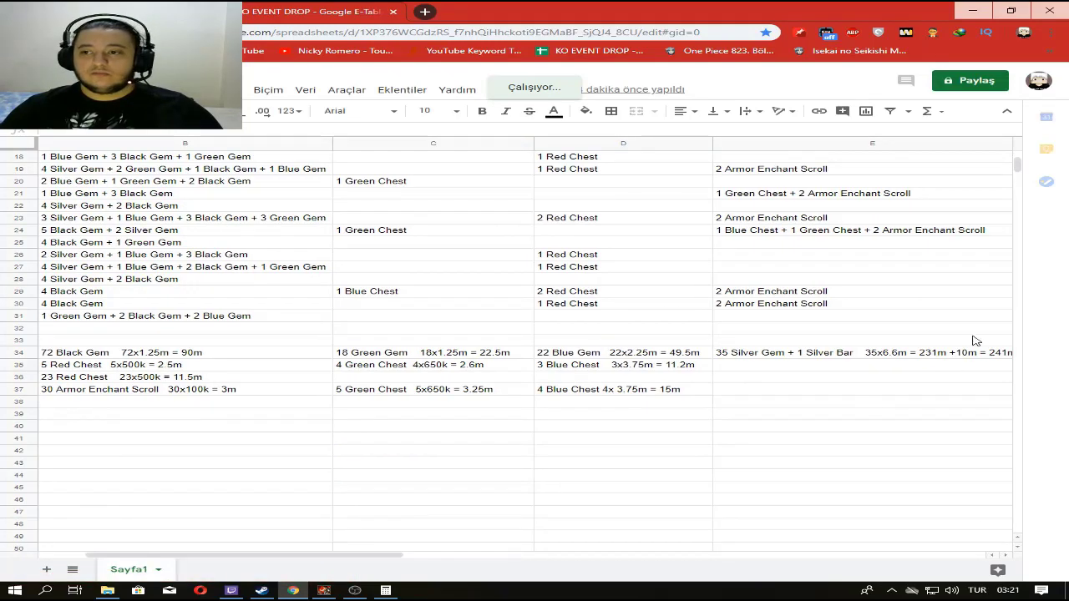
scroll(693, 317, "up", 3)
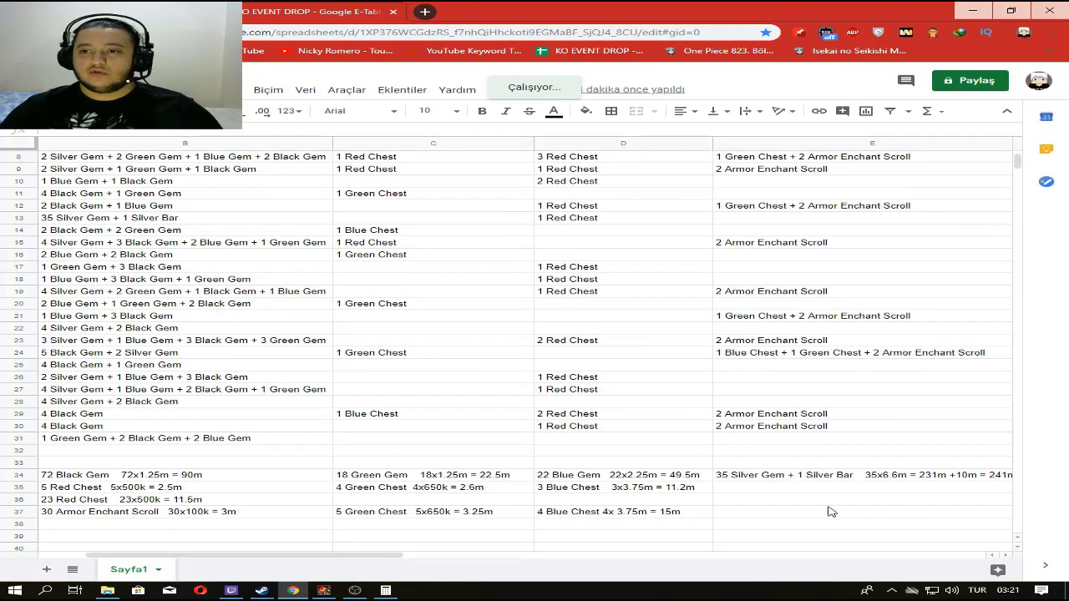
scroll(802, 484, "up", 2)
scroll(543, 514, "down", 1)
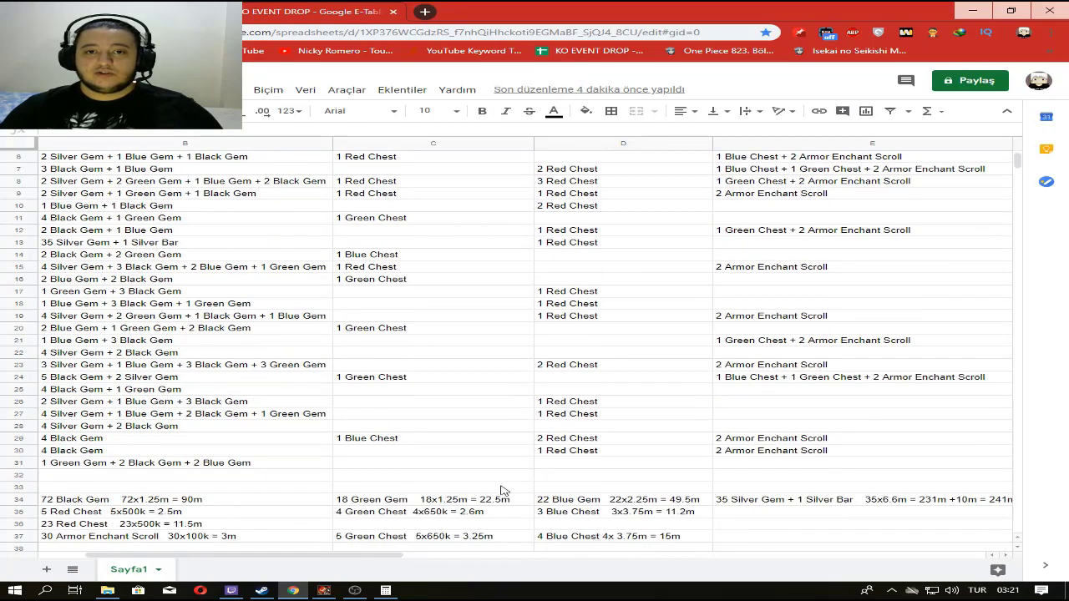
scroll(635, 425, "up", 1)
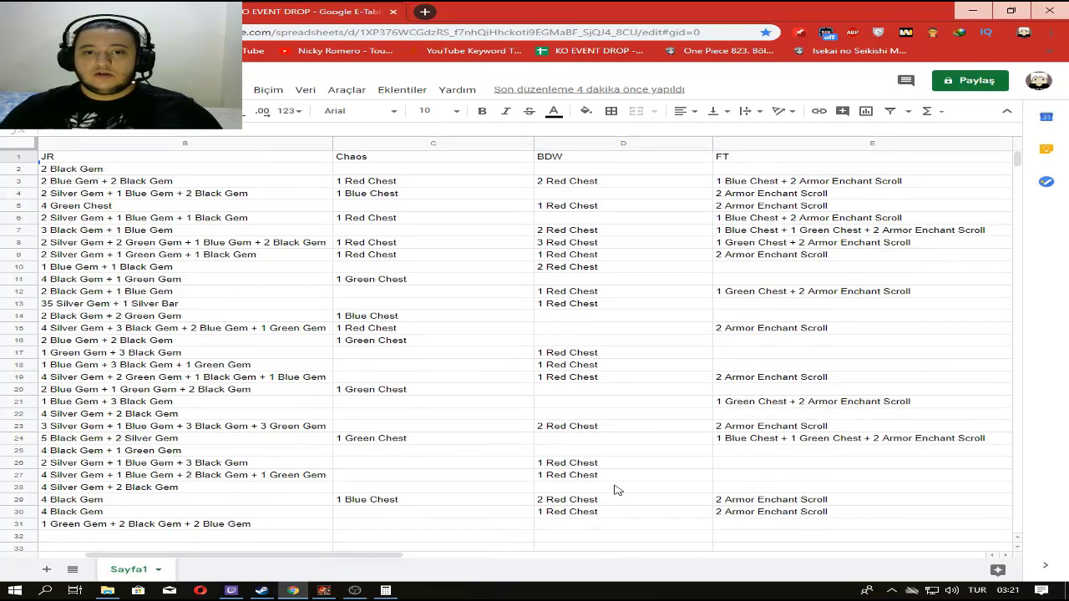
scroll(617, 491, "down", 2)
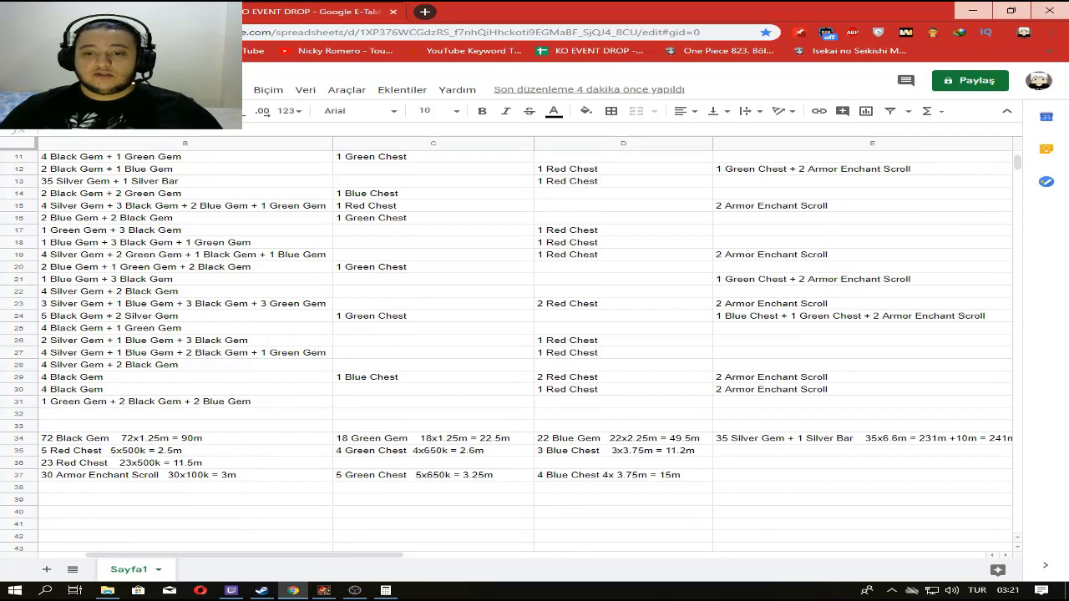
Bring up Calculator, view the total and its addition history enlarged, and minimize the window again
left_click(385, 591)
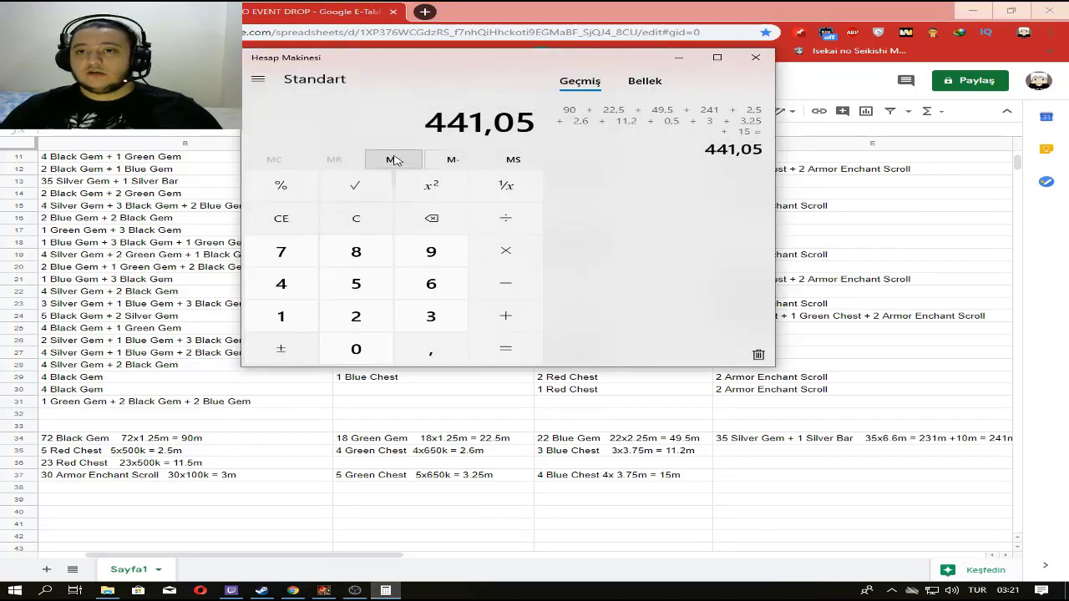
left_click(717, 56)
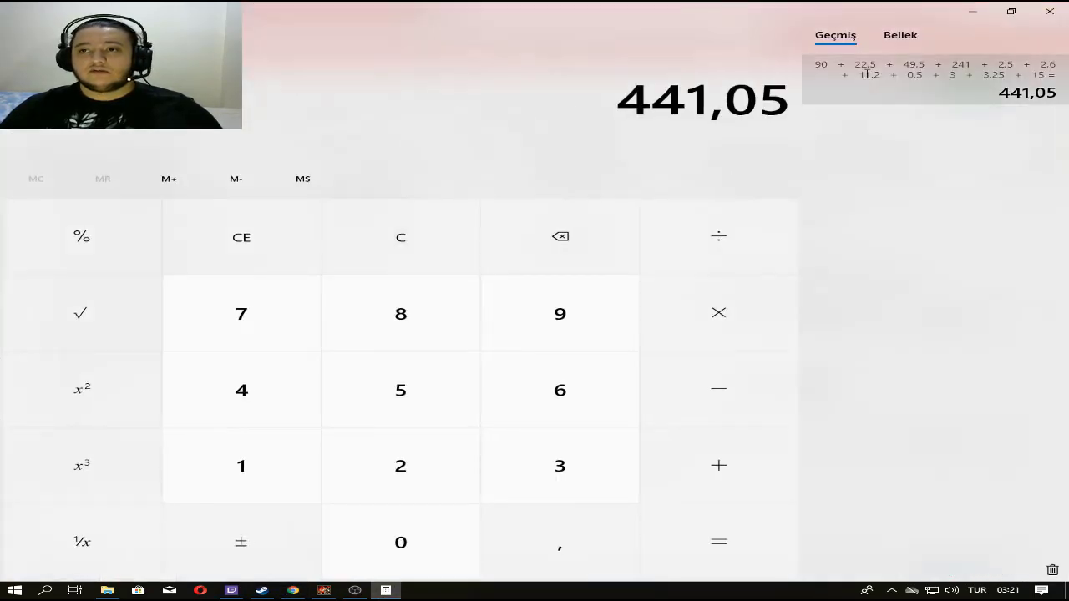
left_click(1010, 11)
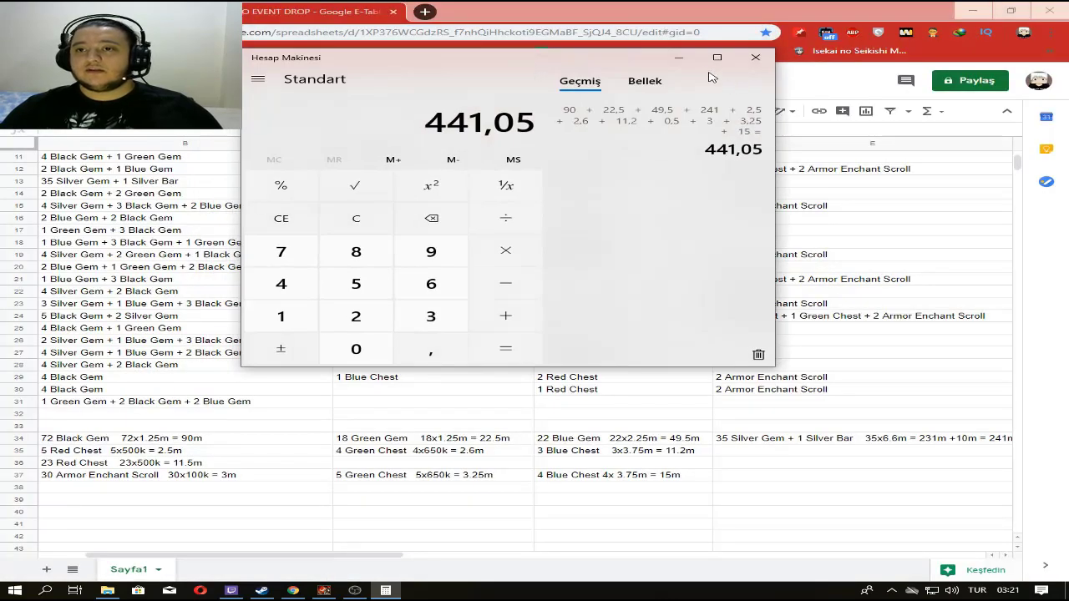
left_click(678, 57)
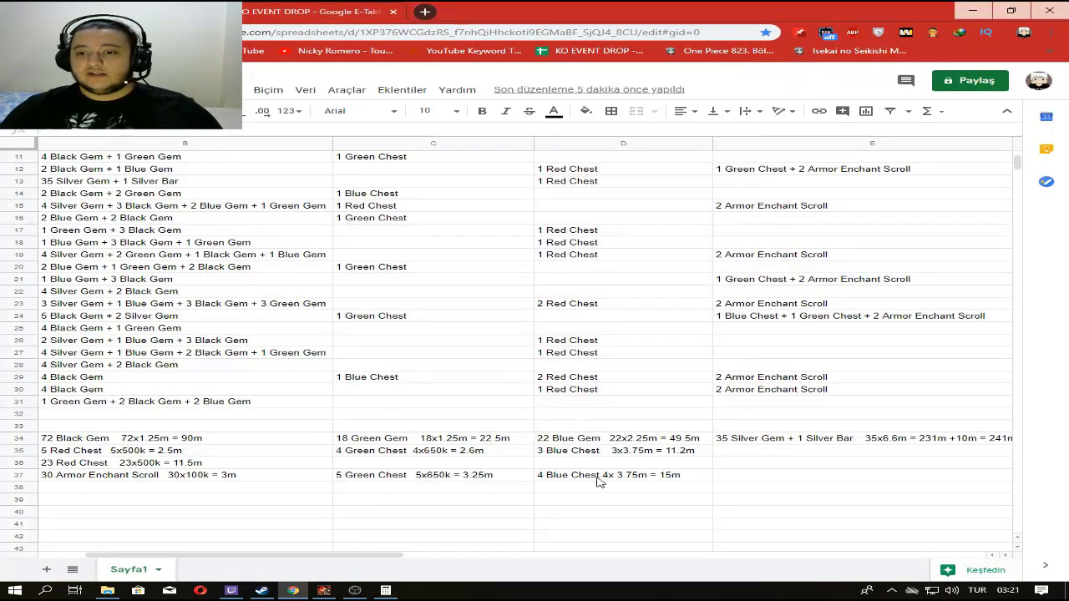
Compare the drop table and its totals rows with the enlarged Calculator result, and minimize Calculator to uncover the sheet
scroll(455, 268, "up", 3)
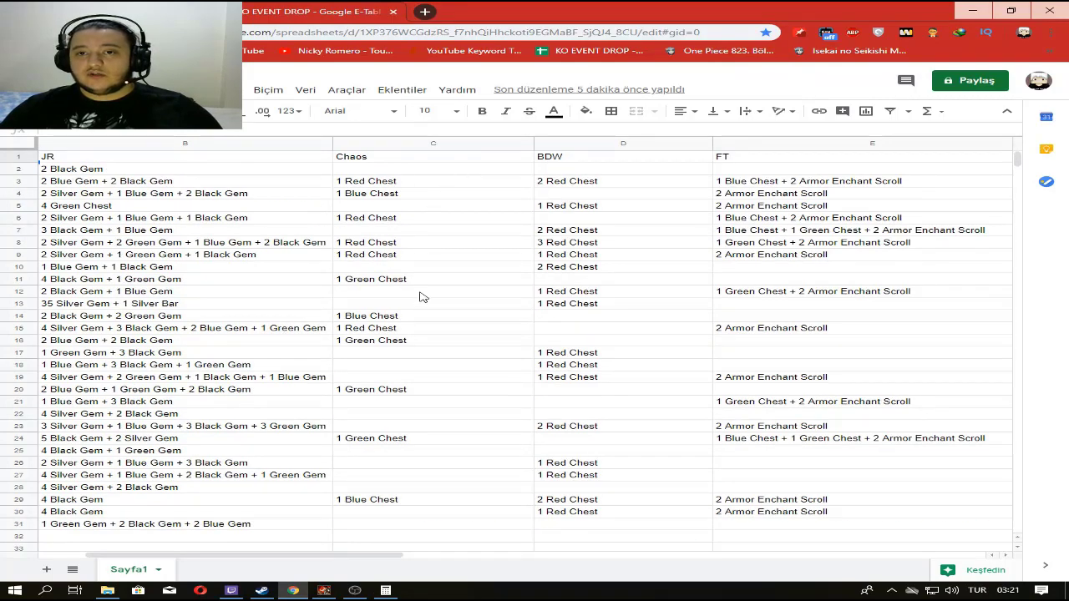
scroll(681, 359, "down", 2)
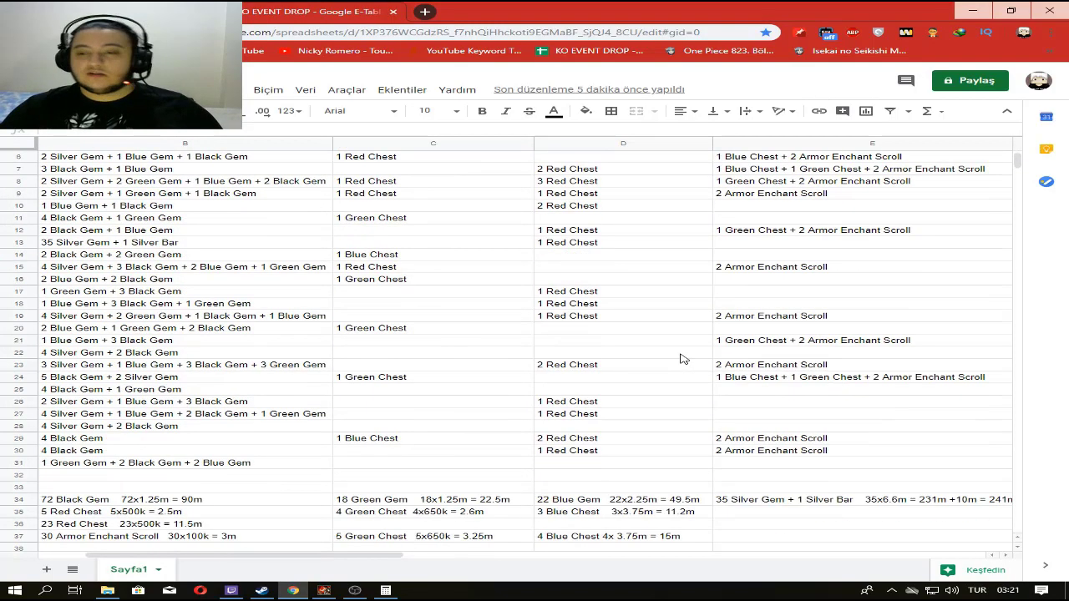
scroll(735, 367, "down", 2)
left_click(385, 591)
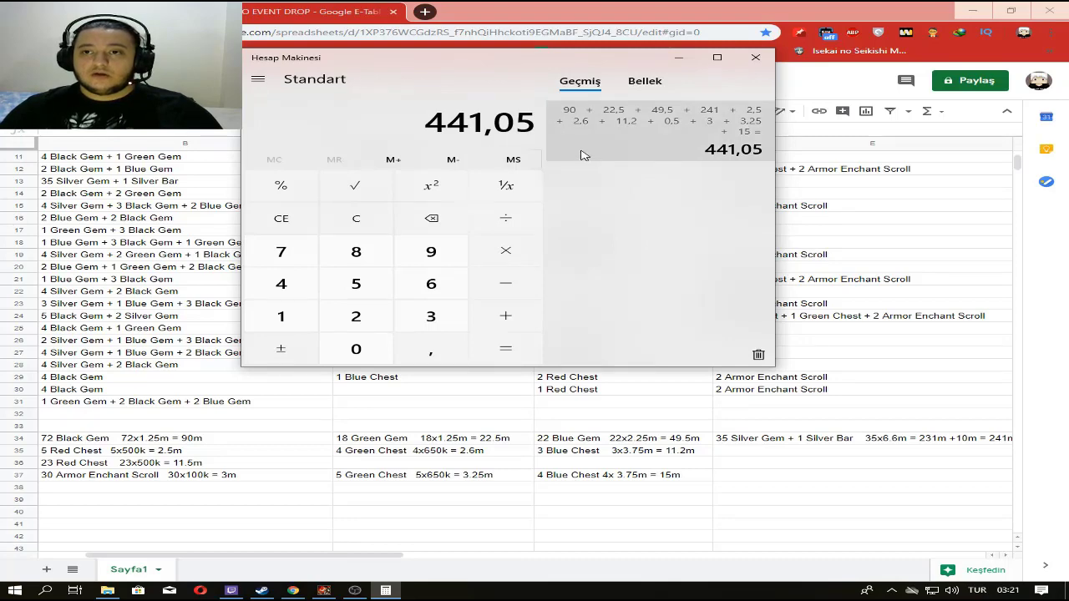
left_click(716, 56)
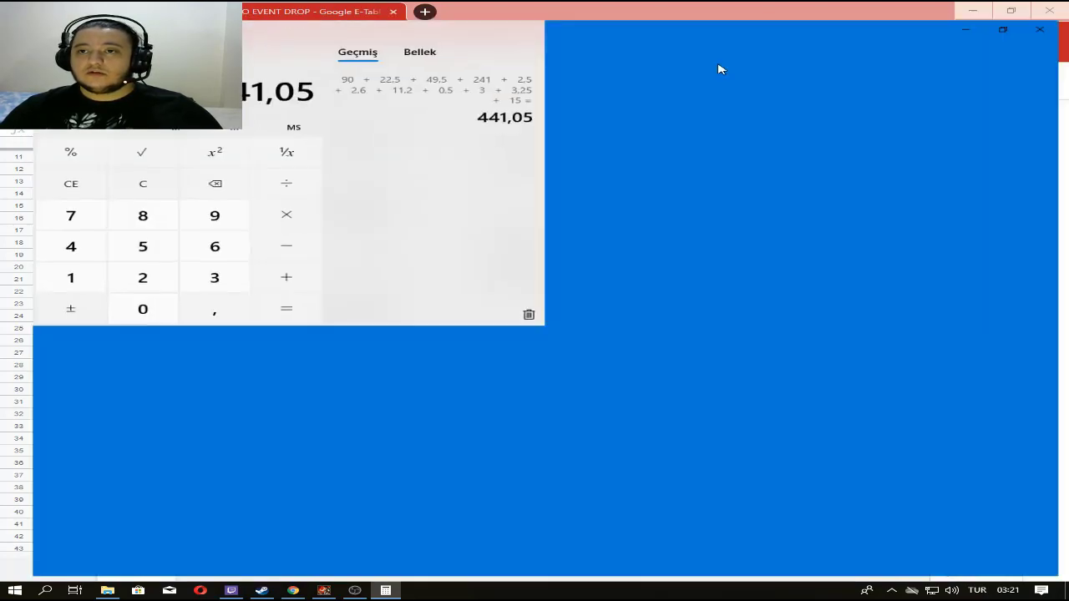
left_click(1011, 11)
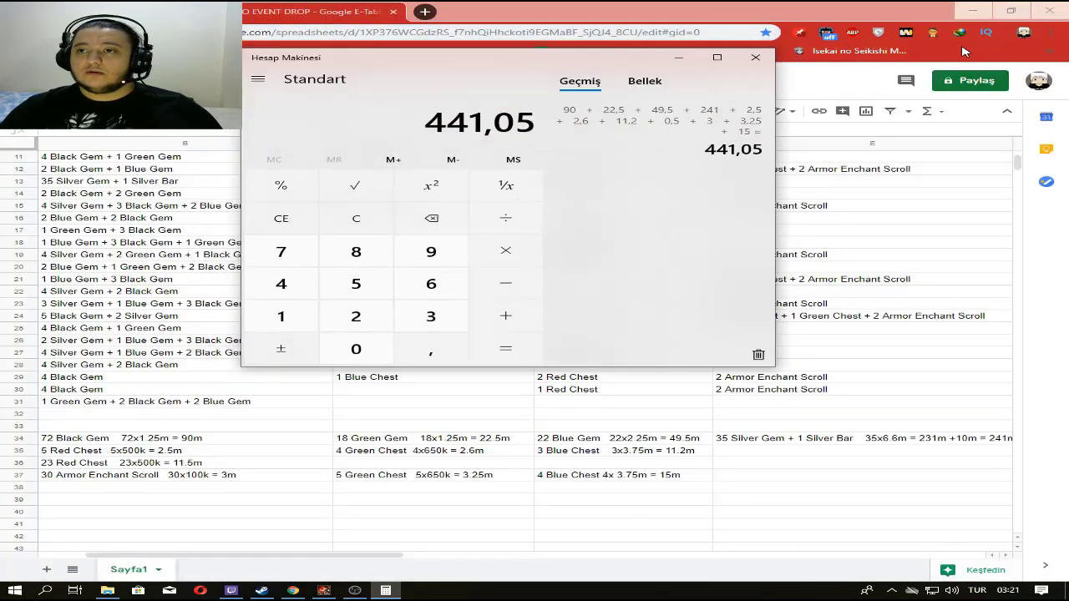
left_click(684, 62)
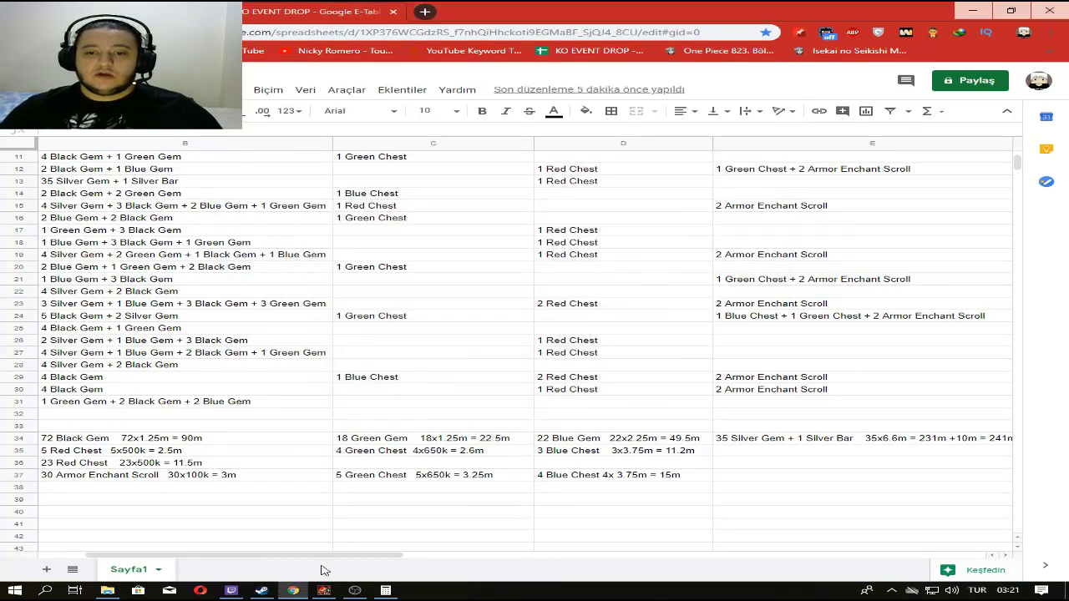
Switch to Knight Online, check the character's stats and equipped items, use Strength of wolf, and close the character and inventory windows
left_click(323, 590)
key("c")
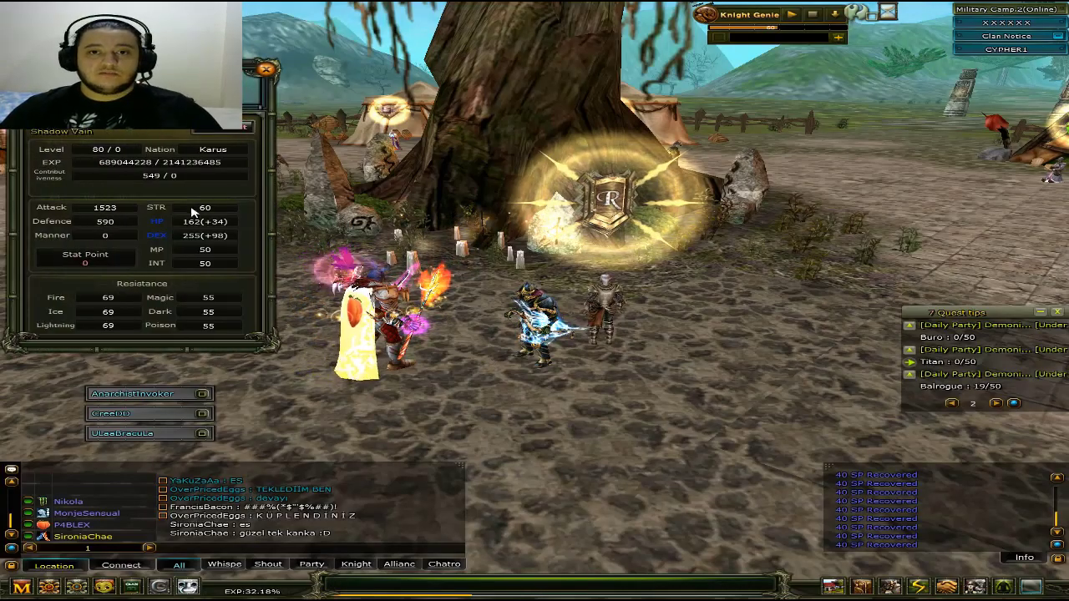
key("i")
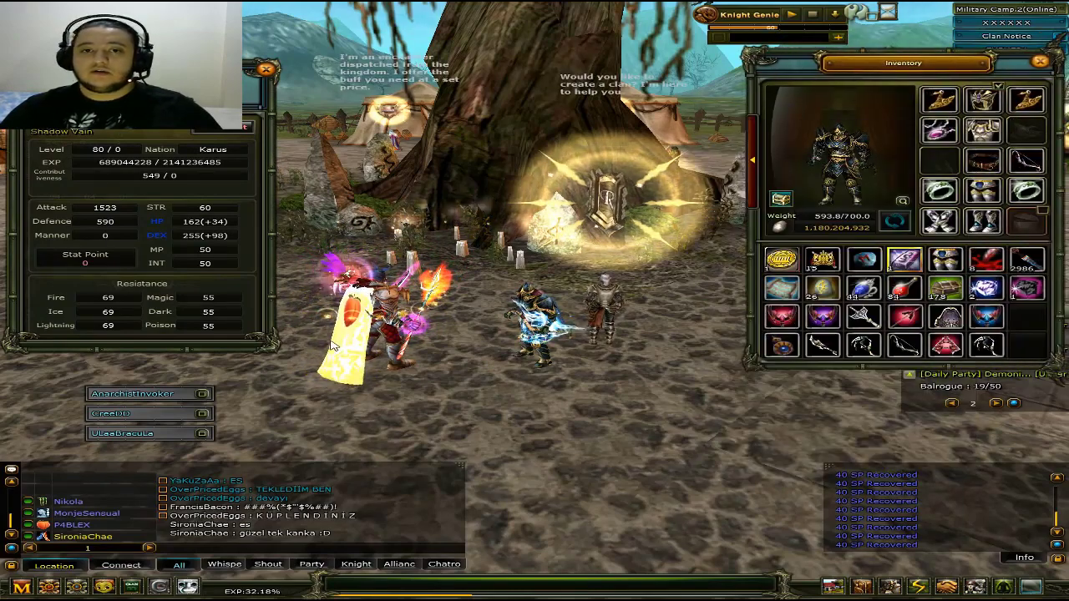
key("k")
key("k")
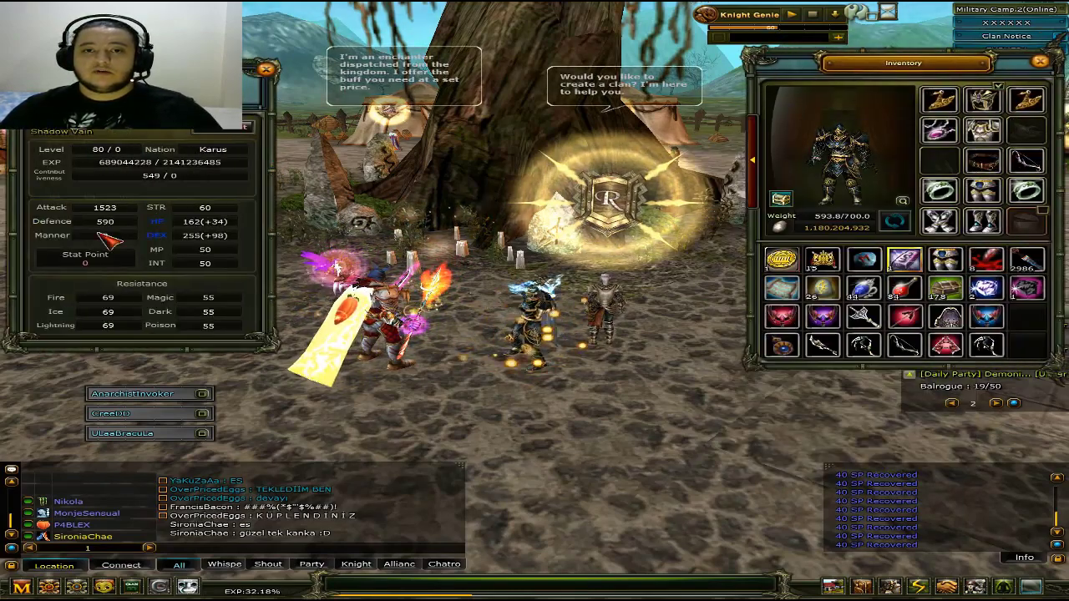
key("1")
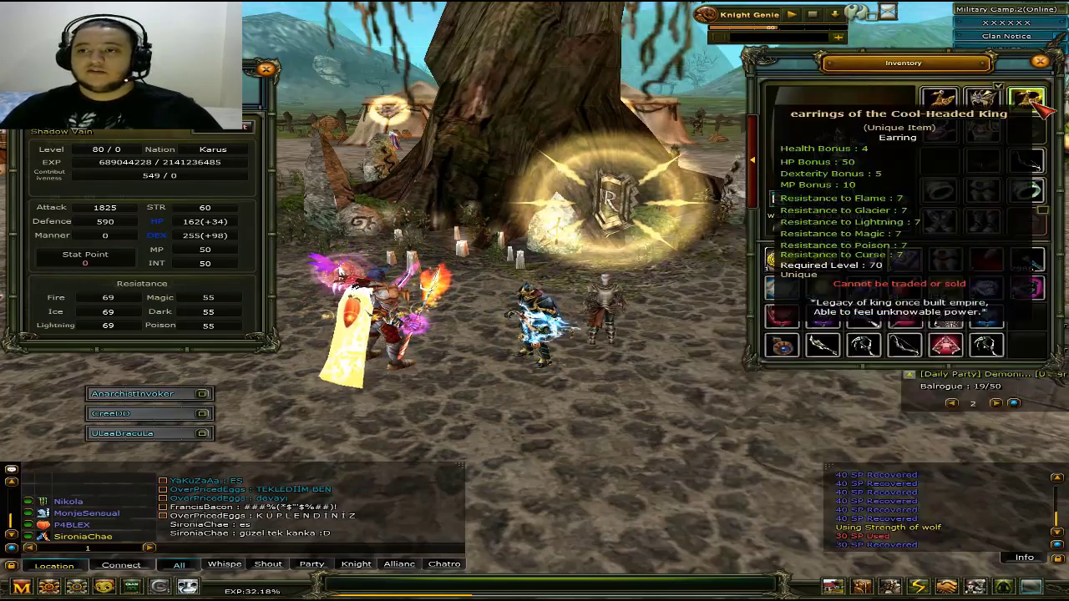
key("c")
key("k")
key("i")
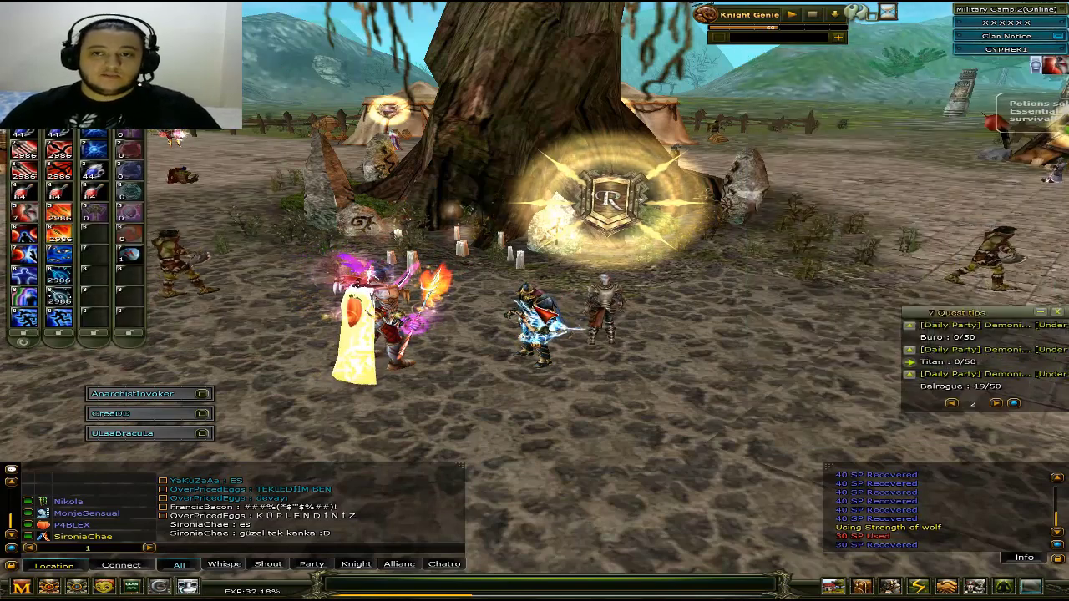
Switch back to the spreadsheet, check the daily drops against the totals rows, and briefly bring up Calculator
key("alt+Tab")
scroll(865, 505, "up", 2)
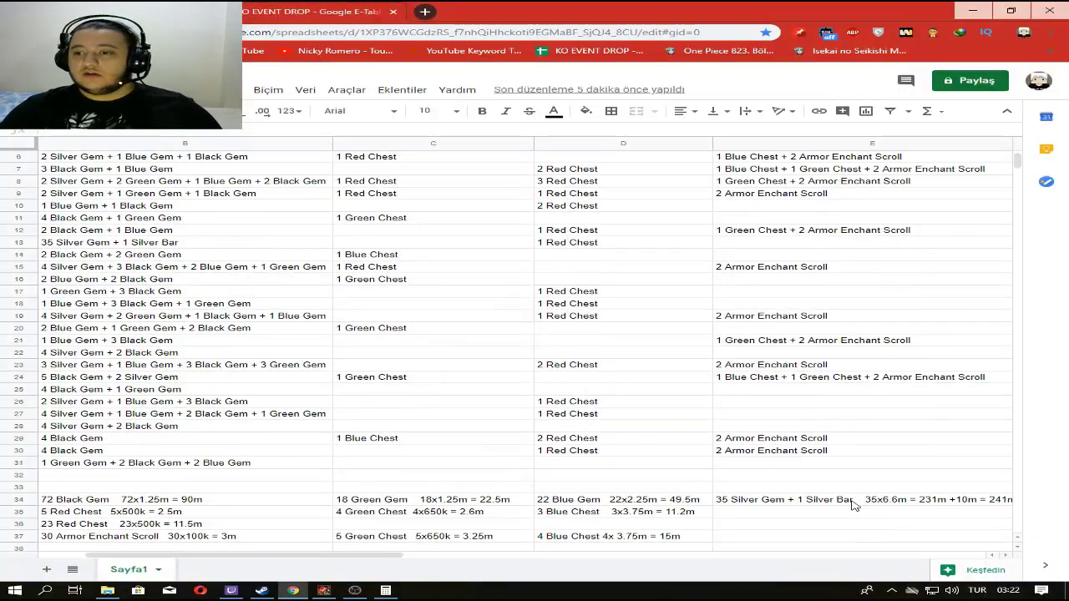
scroll(872, 484, "down", 1)
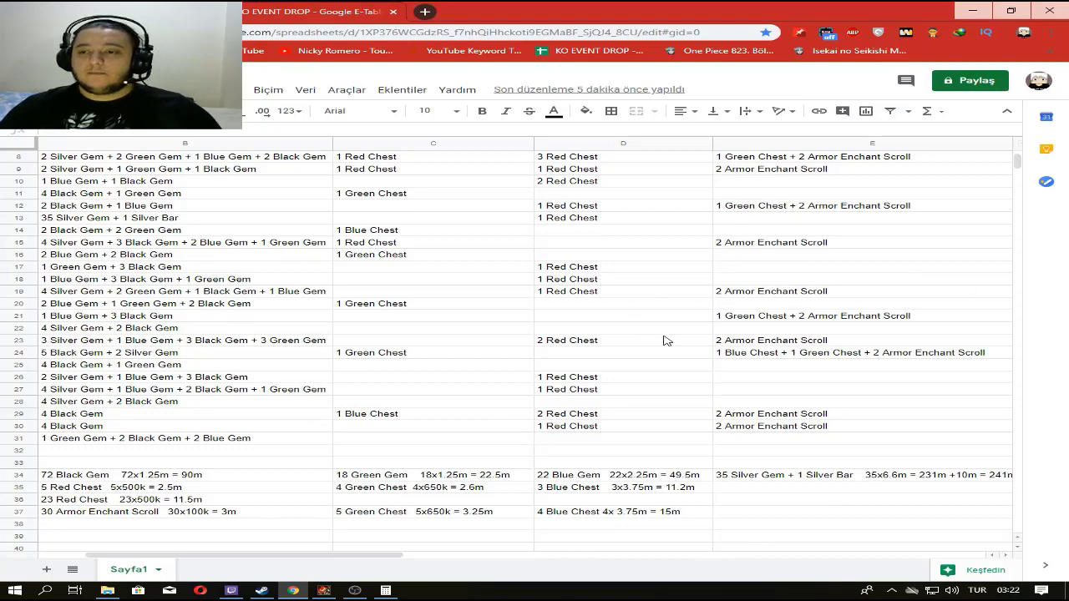
left_click(385, 591)
left_click(385, 590)
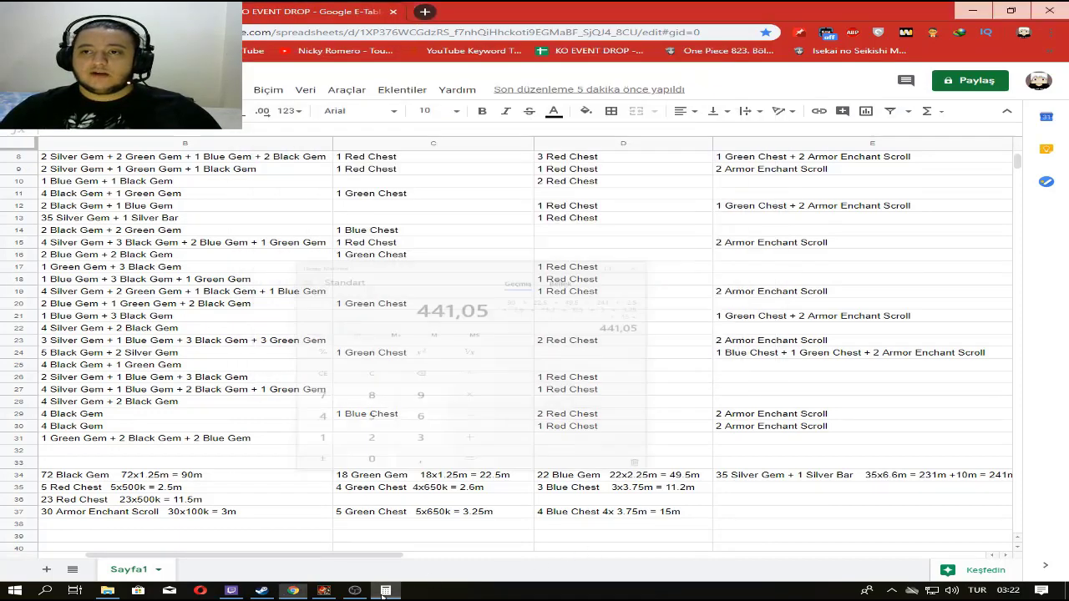